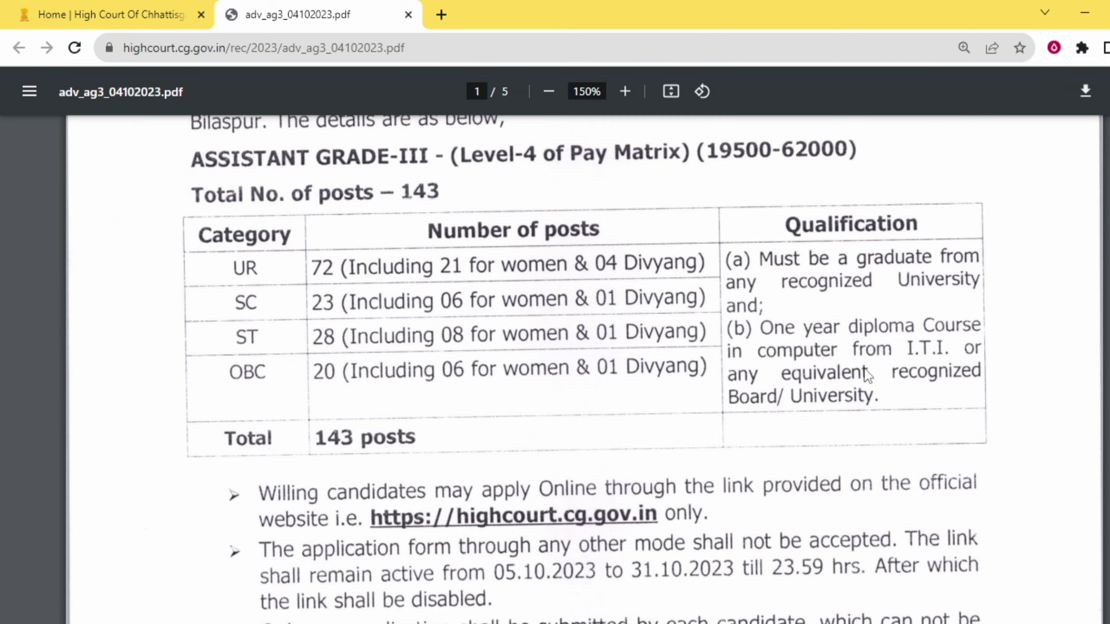
# - Scroll the Assistant Grade-III advertisement PDF to the age-limit conditions on page 2
pyautogui.scroll(-15, 289, 257)
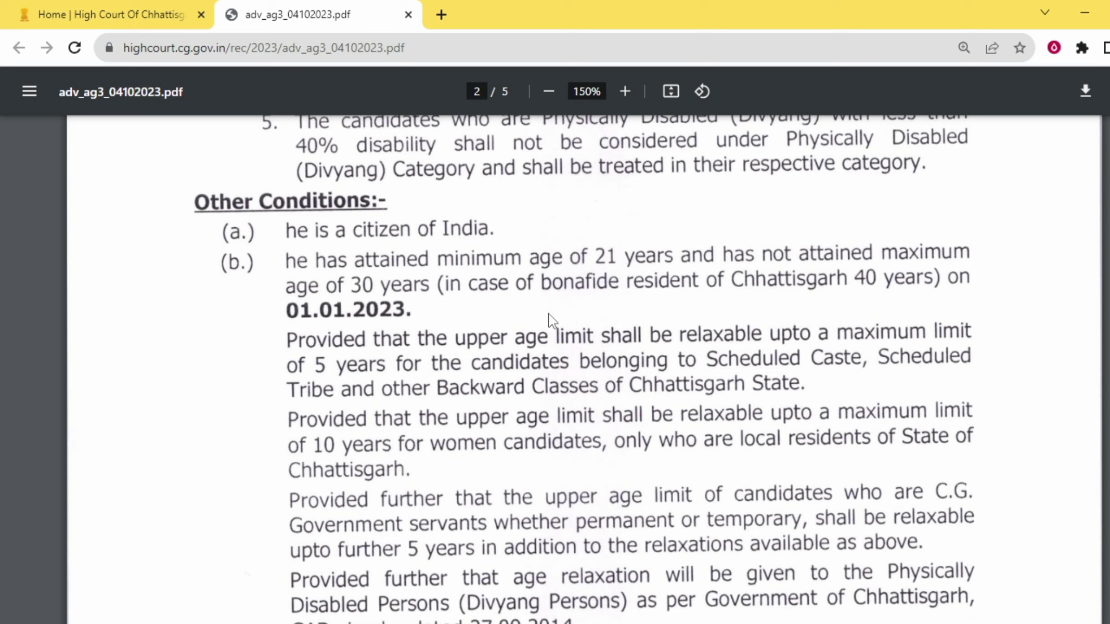
# - Close the advertisement PDF tab to return to the Downloads page
pyautogui.hotkey('ctrl', 'w')
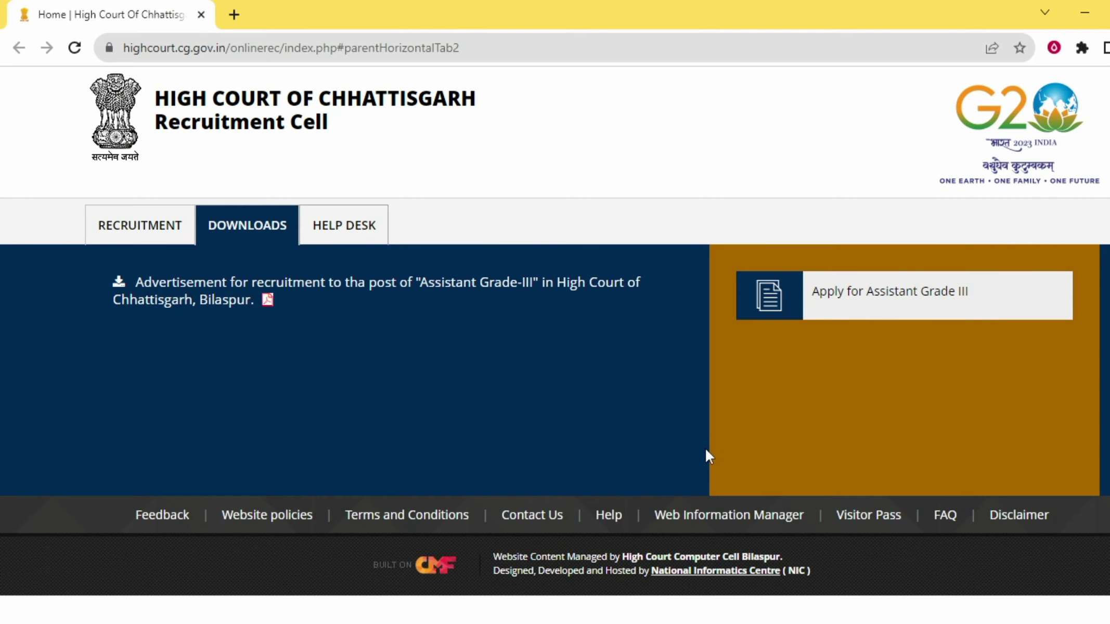
# - Start the Assistant Grade III application and tick the guidelines declaration checkbox
pyautogui.click(873, 308)
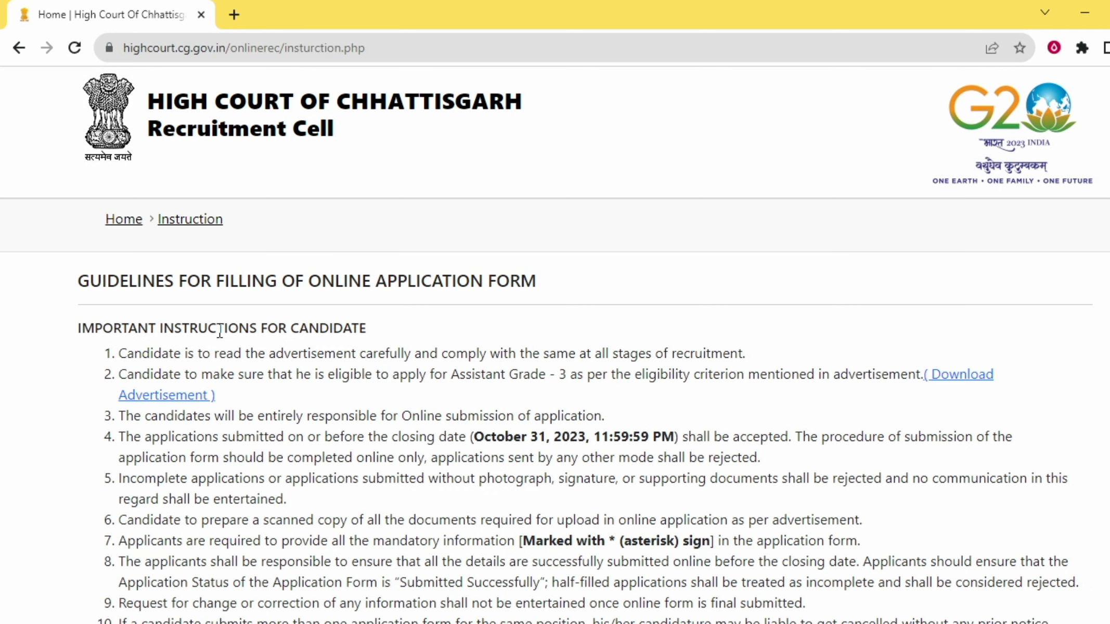
pyautogui.scroll(-2, 312, 333)
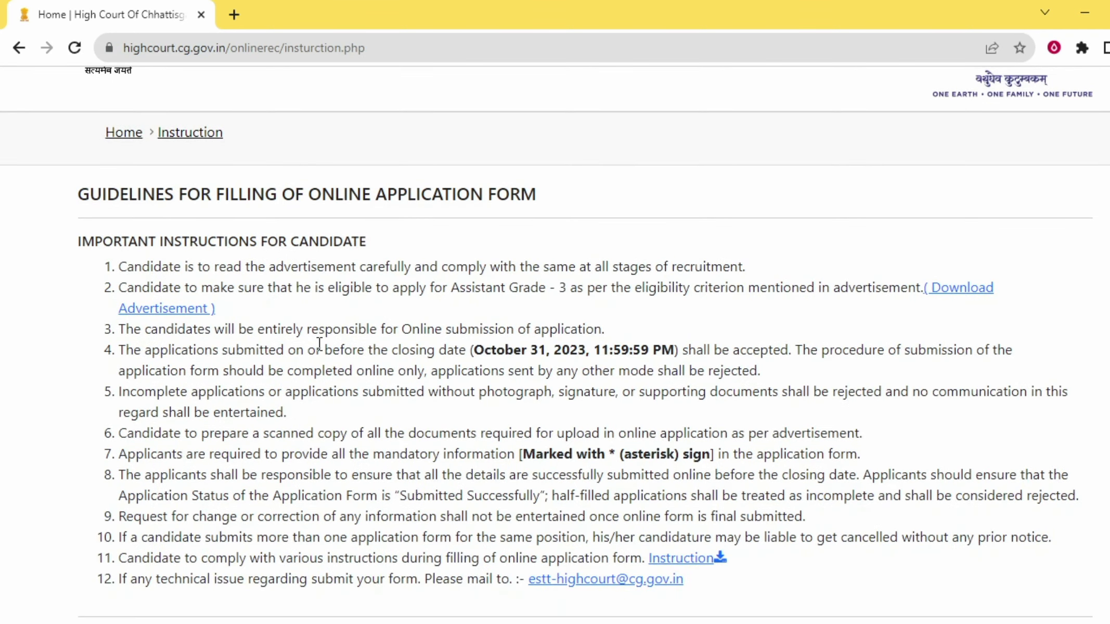
pyautogui.scroll(-12, 317, 344)
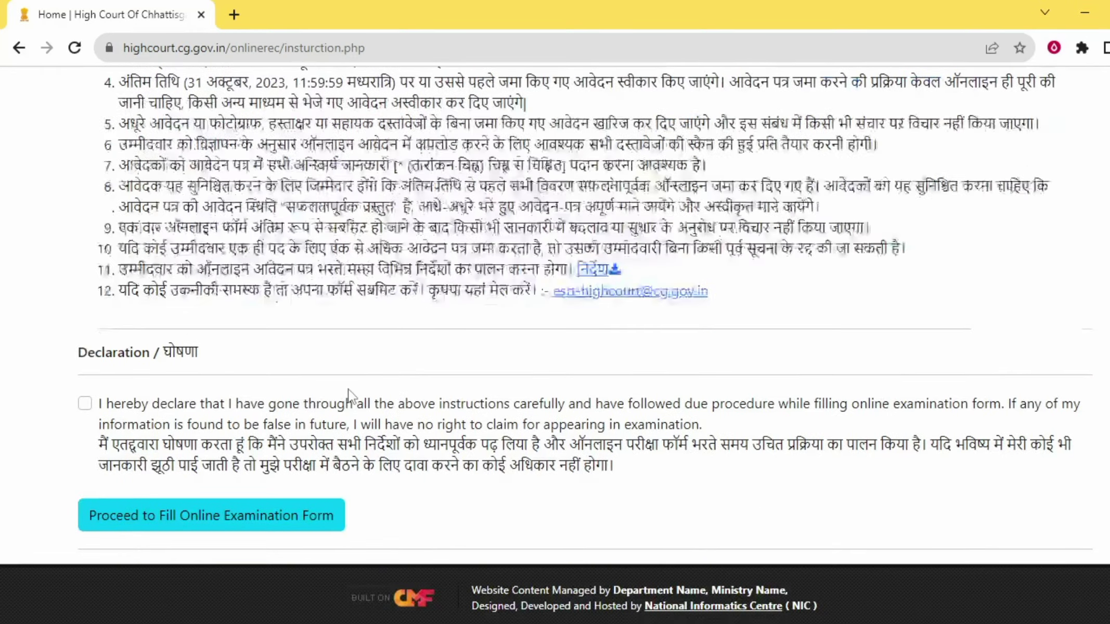
pyautogui.click(85, 404)
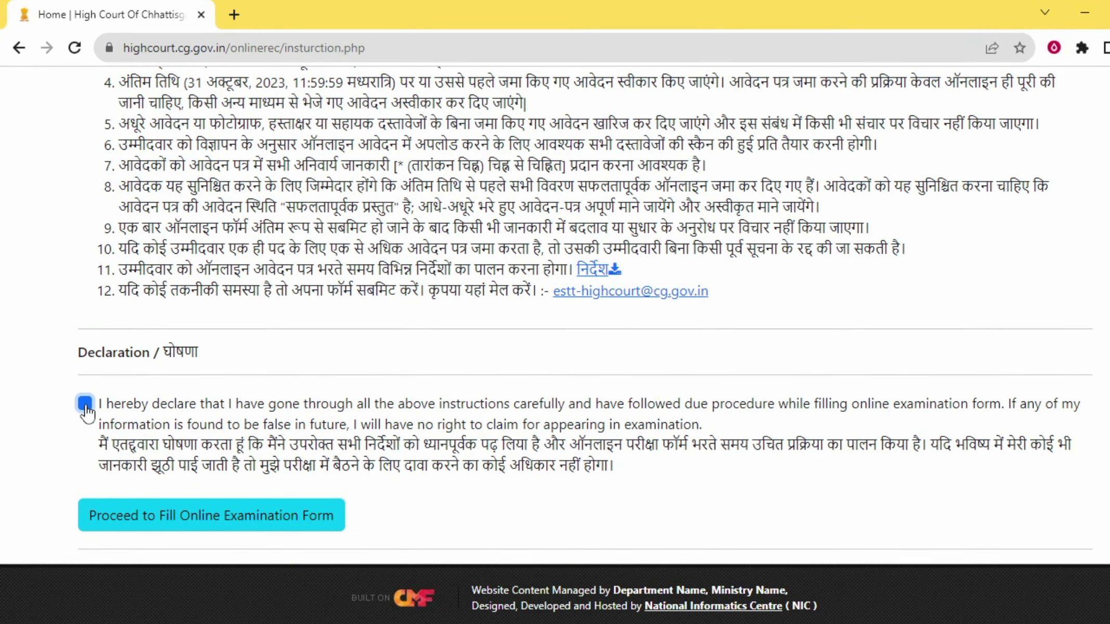
# - Proceed to the online form and verify the mobile number with OTP and captcha
pyautogui.click(225, 531)
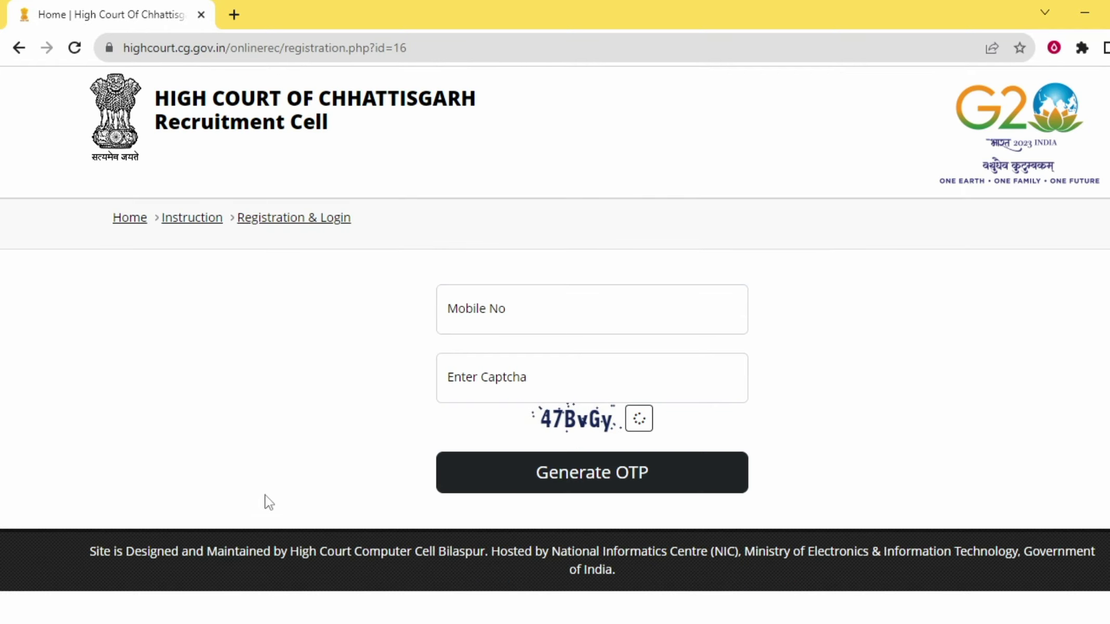
pyautogui.click(488, 316)
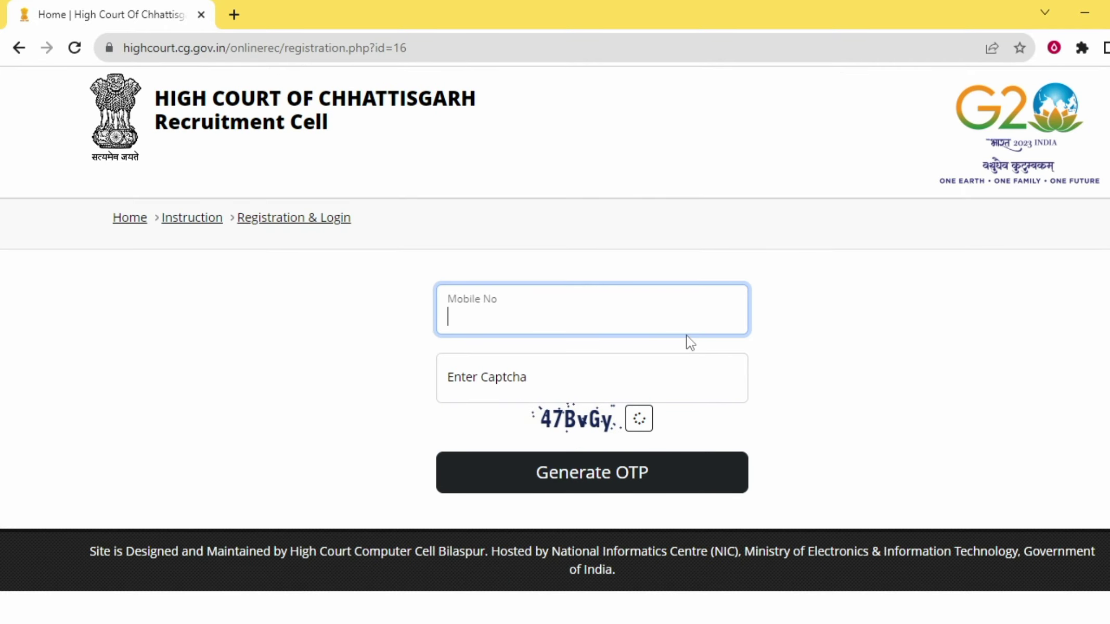
pyautogui.click(526, 381)
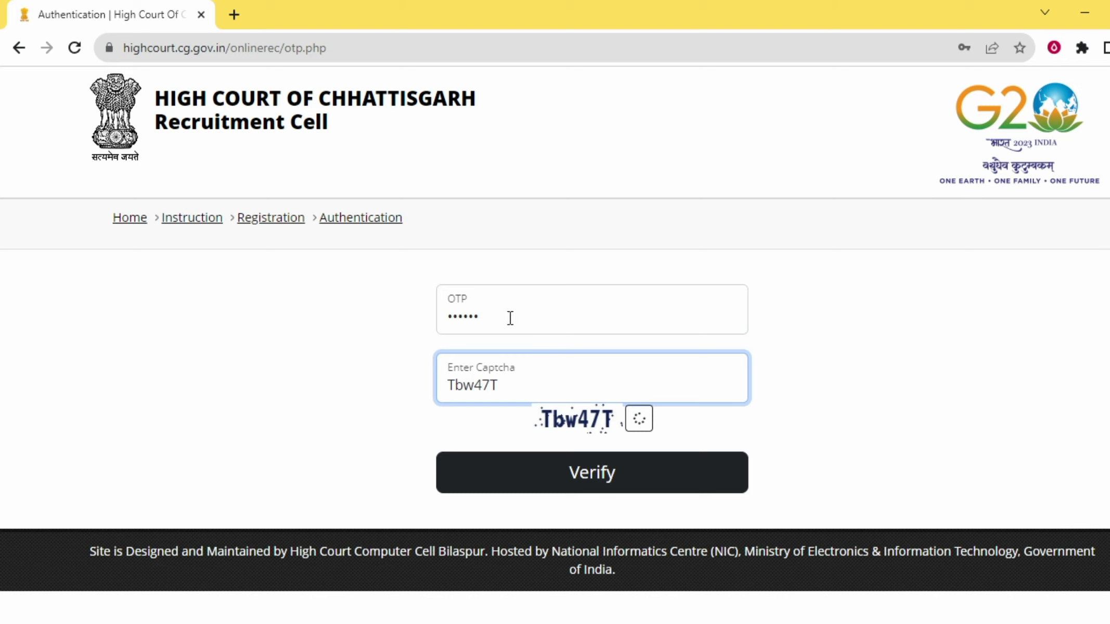
pyautogui.moveTo(449, 316); pyautogui.dragTo(484, 315)
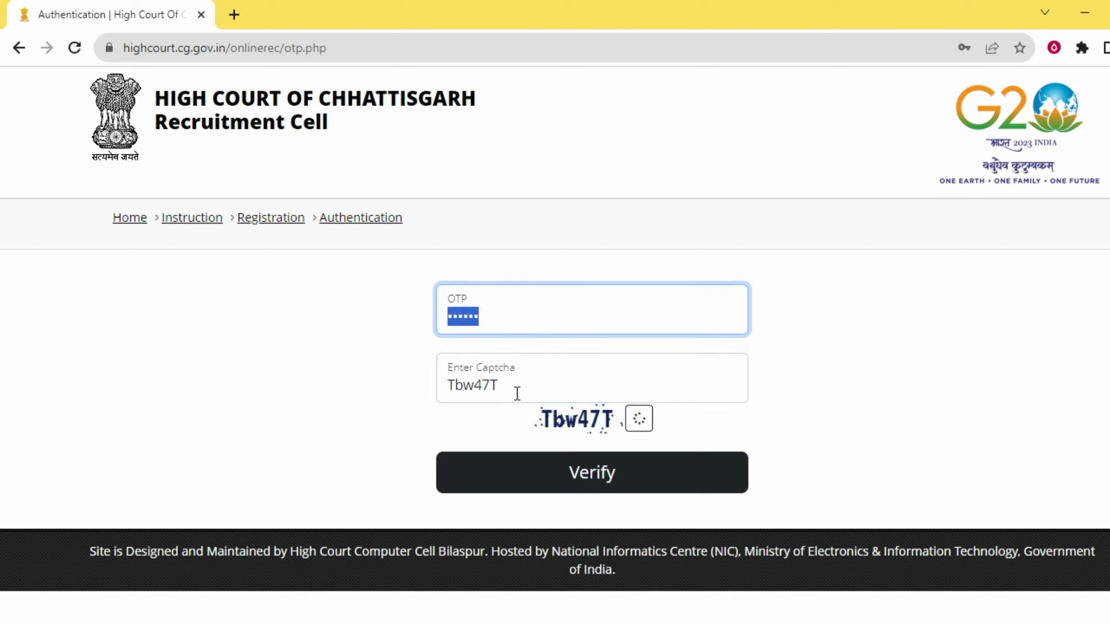
pyautogui.click(926, 456)
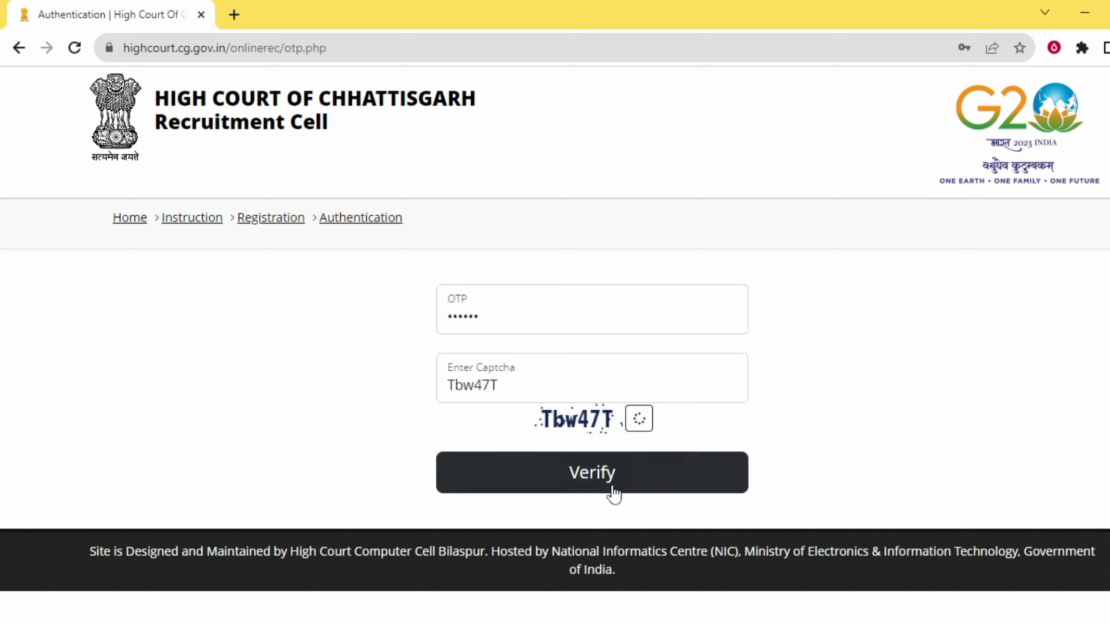
pyautogui.click(585, 481)
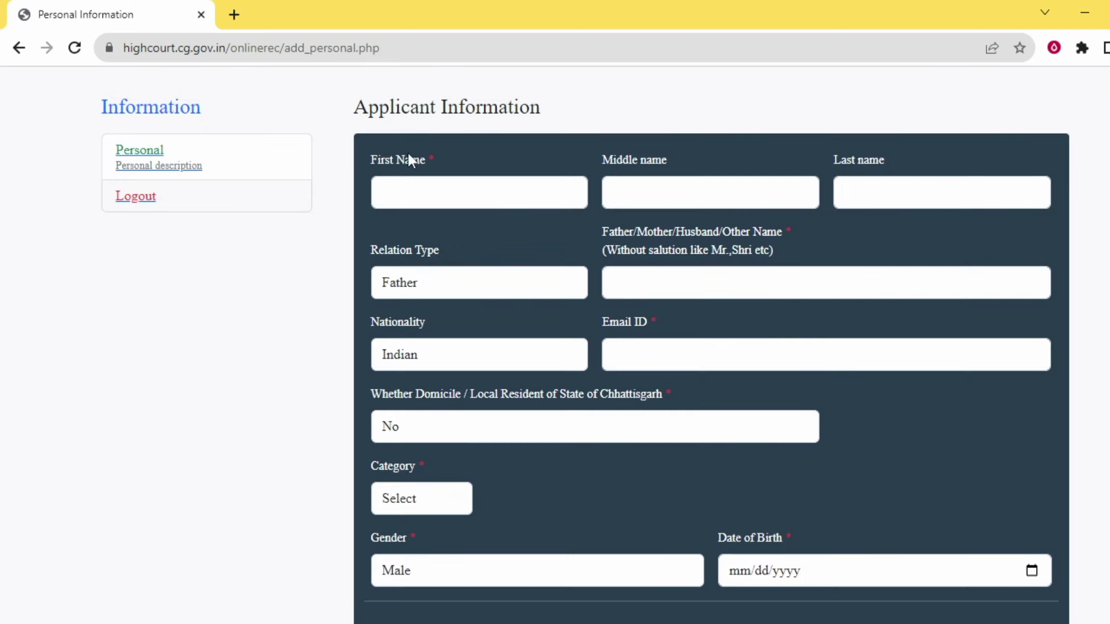
# - Enter the applicant's first and last name, leaving the middle name blank
pyautogui.click(521, 189)
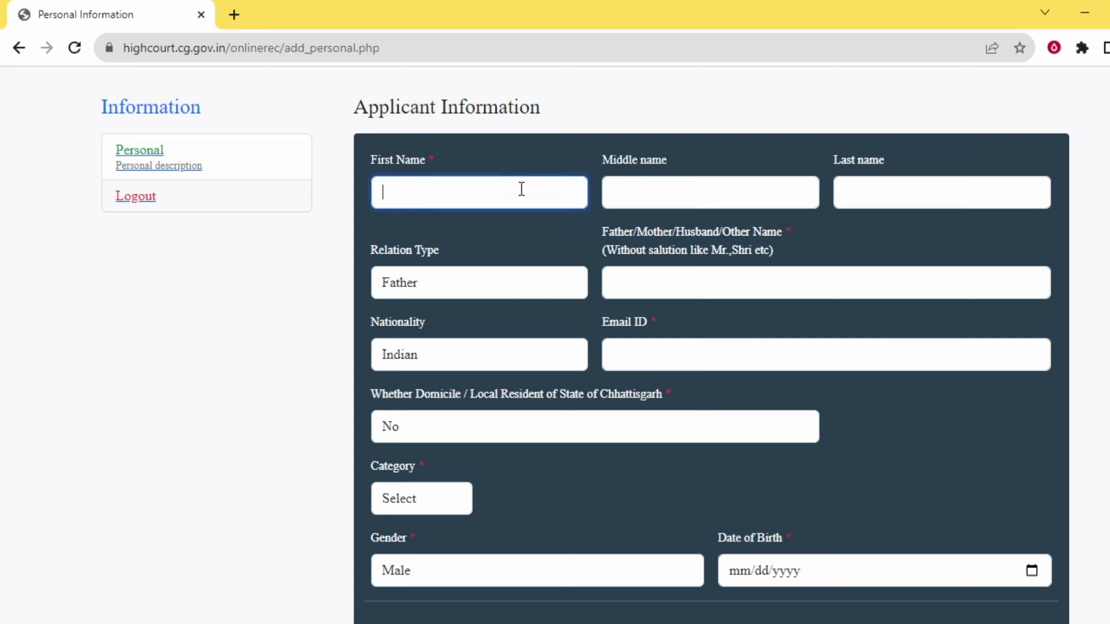
pyautogui.write('RAHUL')
pyautogui.press('Tab')
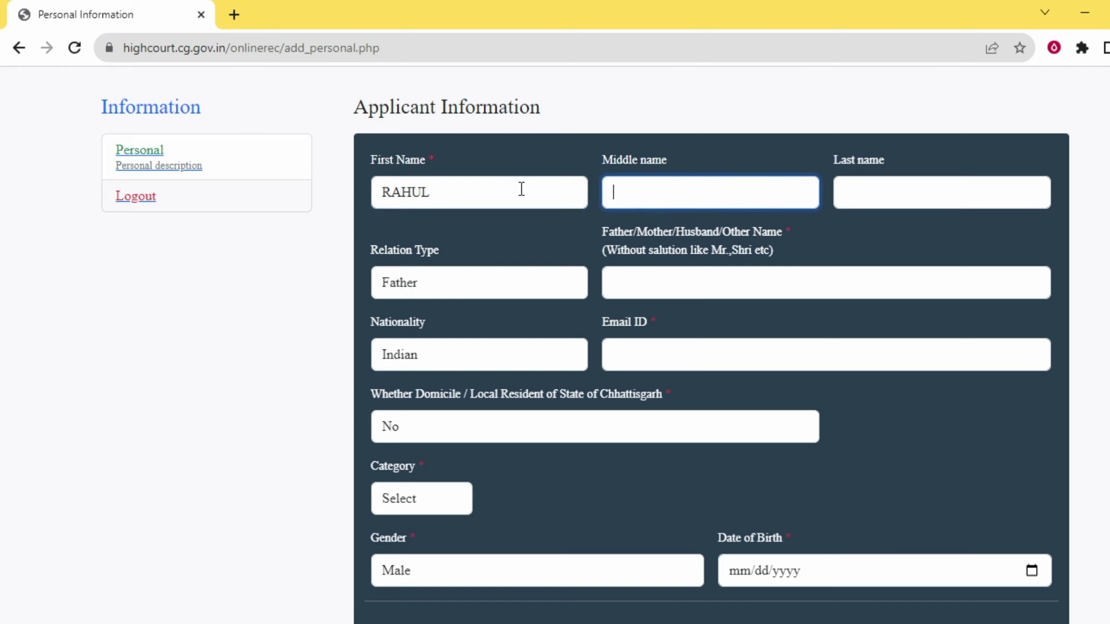
pyautogui.press('Tab')
pyautogui.write('P')
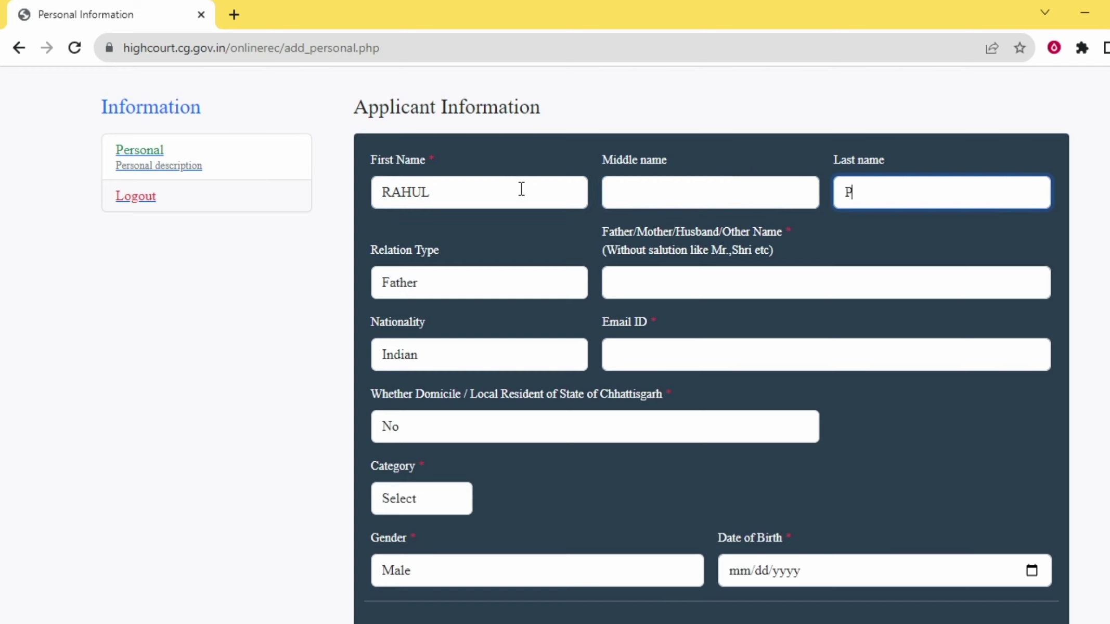
pyautogui.write('RAJAPATI')
# - Keep the relation type as Father and the nationality as Indian
pyautogui.click(445, 286)
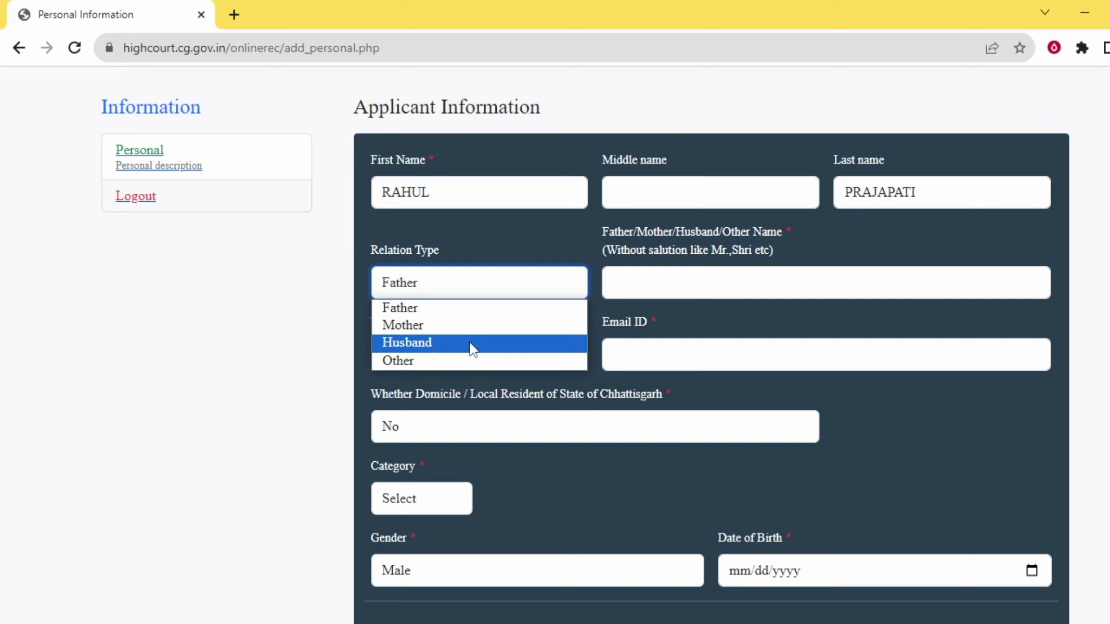
pyautogui.click(475, 307)
pyautogui.click(630, 281)
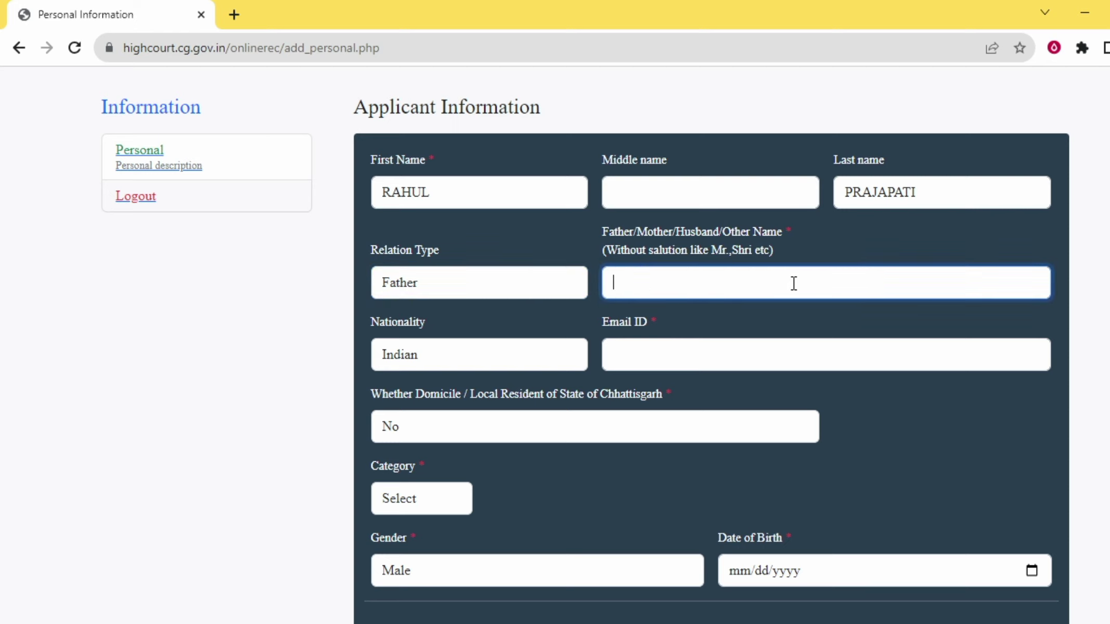
pyautogui.click(466, 357)
pyautogui.click(444, 380)
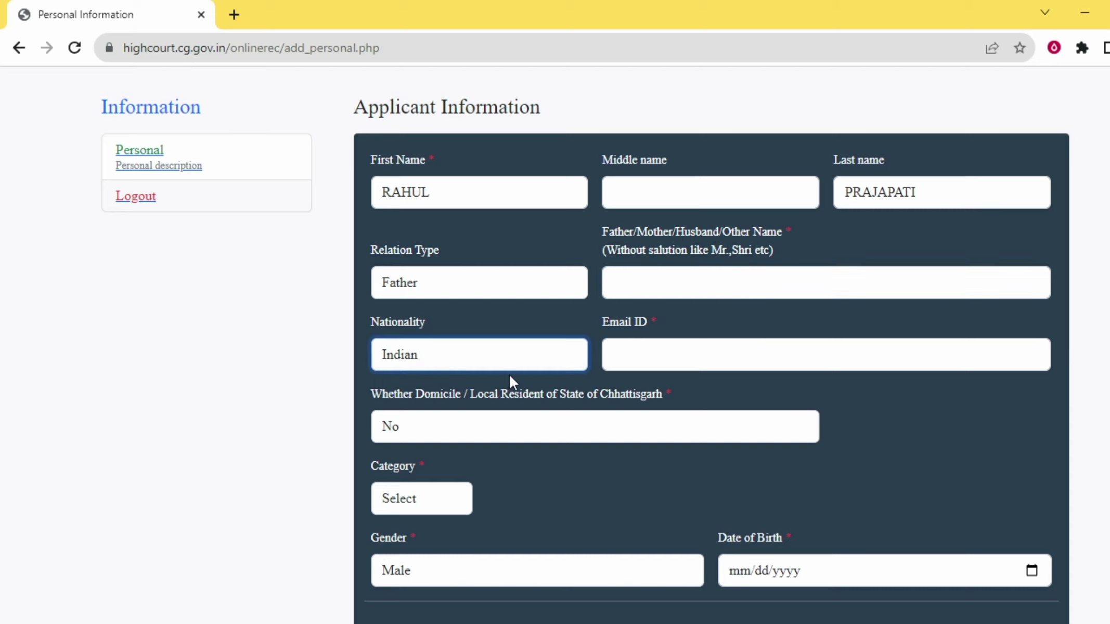
pyautogui.click(644, 348)
# - Set Chhattisgarh domicile to Yes and the category to OBC
pyautogui.scroll(-3, 724, 353)
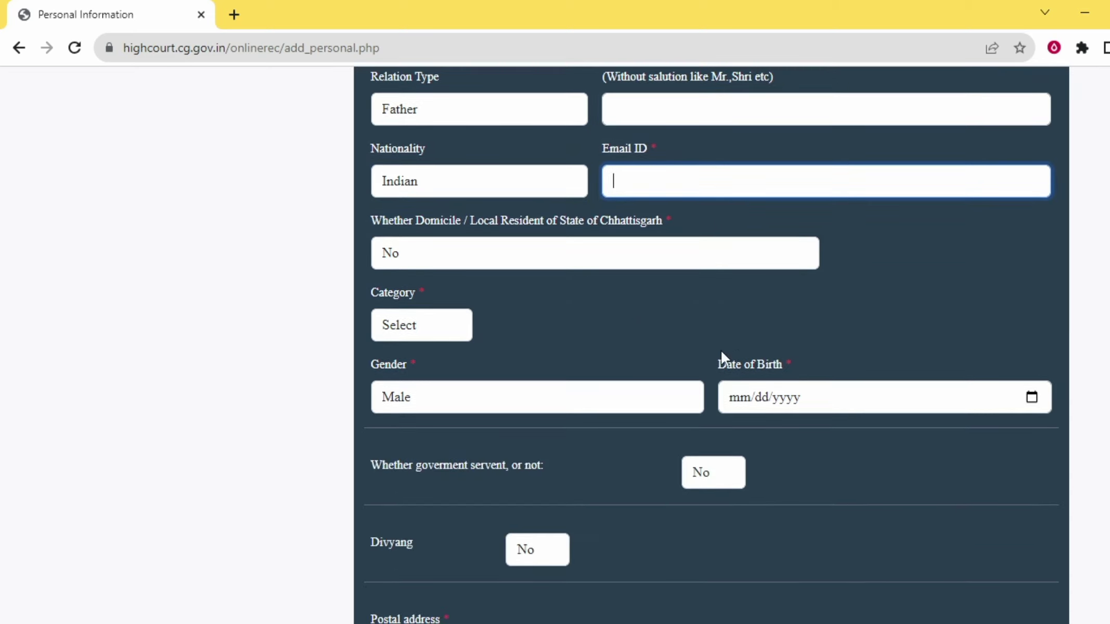
pyautogui.click(435, 263)
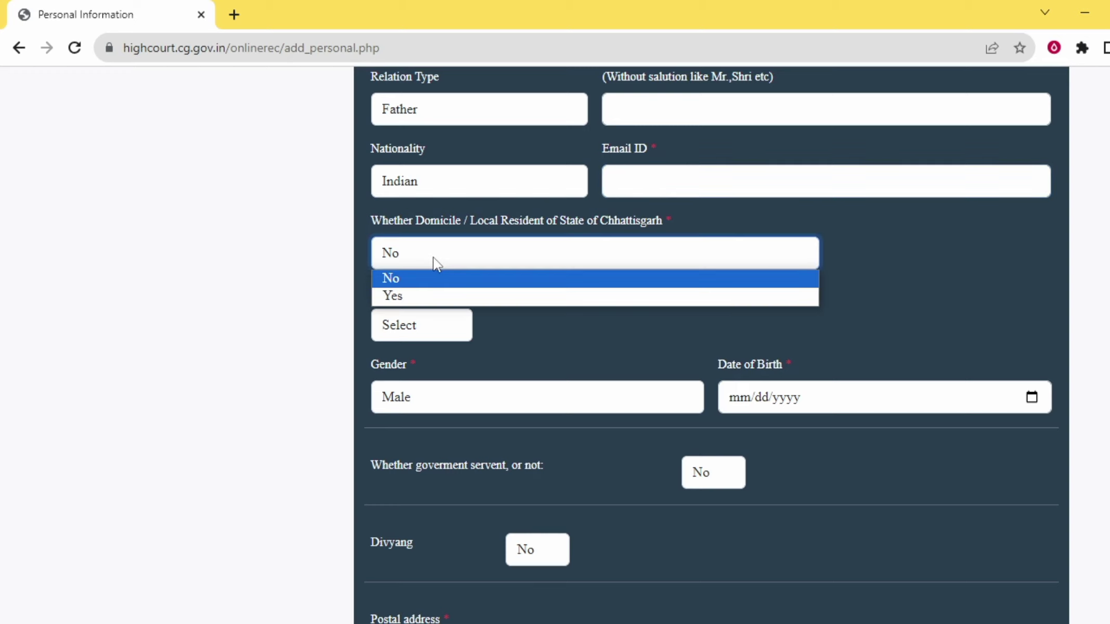
pyautogui.click(443, 296)
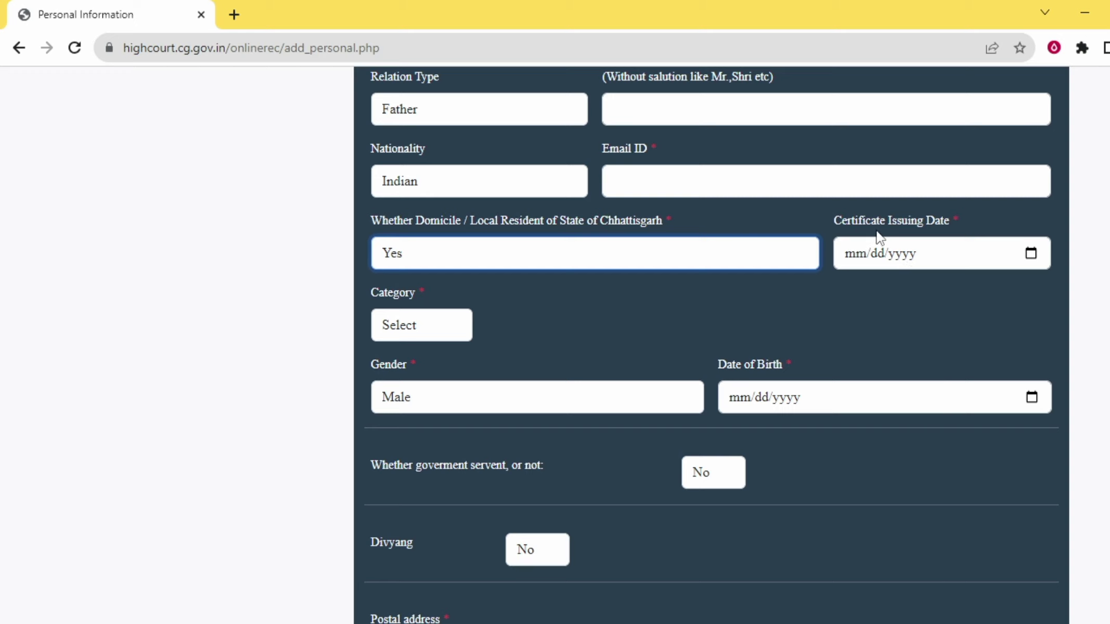
pyautogui.click(877, 255)
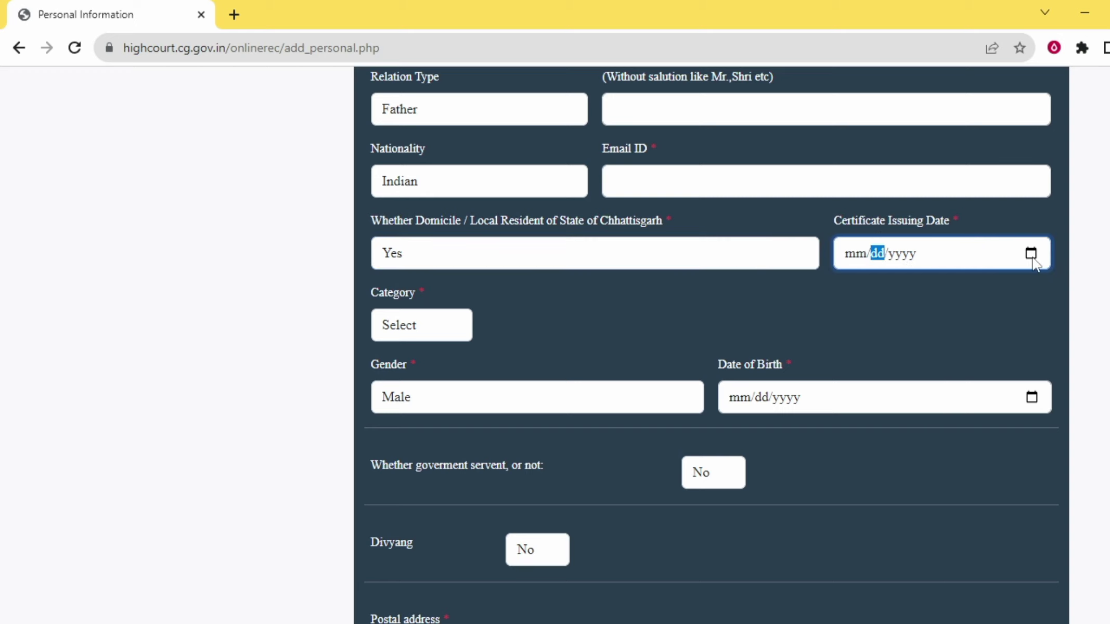
pyautogui.click(434, 326)
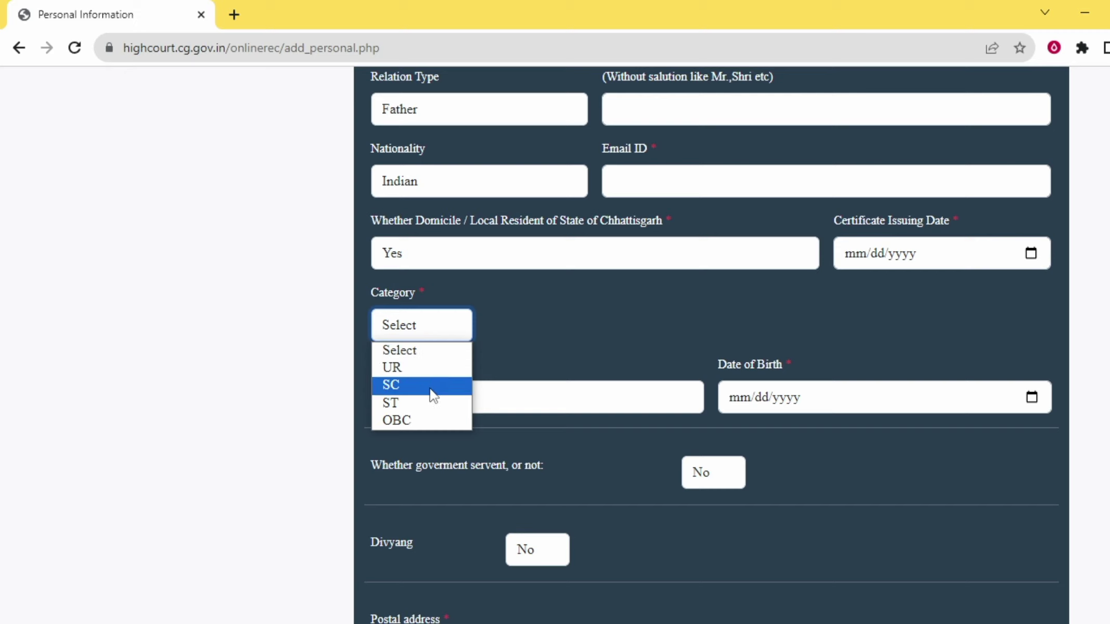
pyautogui.click(428, 420)
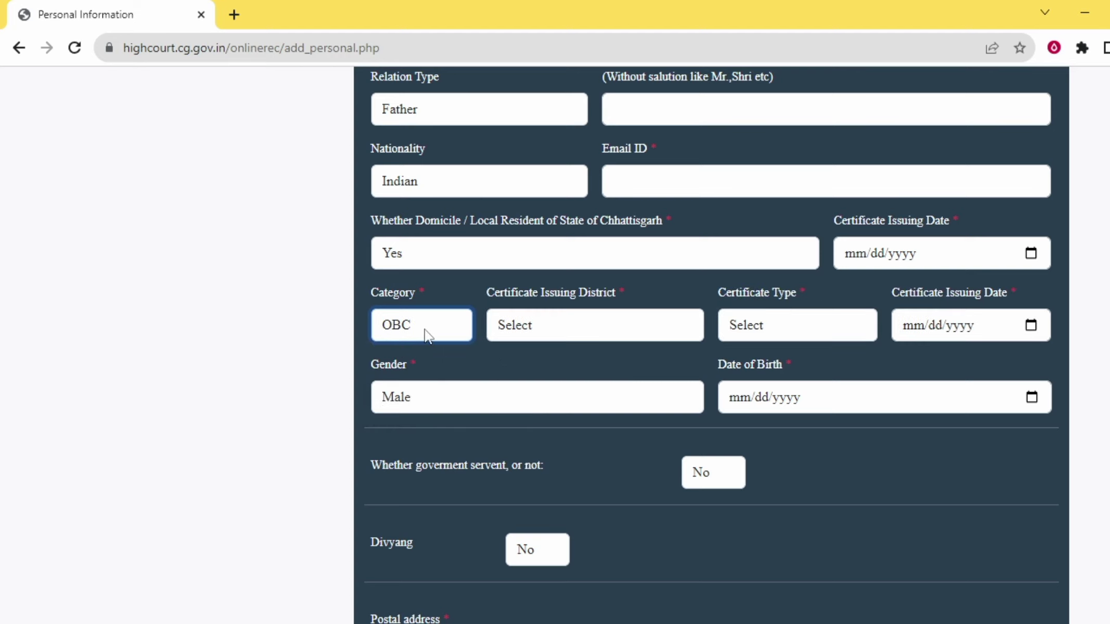
# - Choose Koriya as the certificate-issuing district and Permanent as the certificate type
pyautogui.click(562, 330)
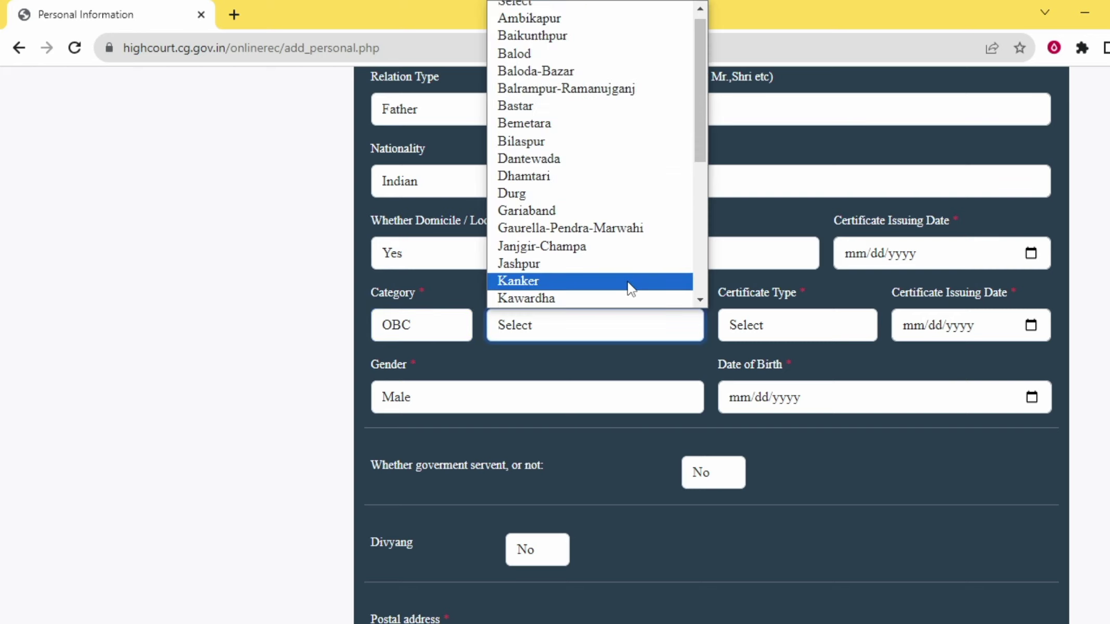
pyautogui.scroll(-5, 624, 210)
pyautogui.click(617, 87)
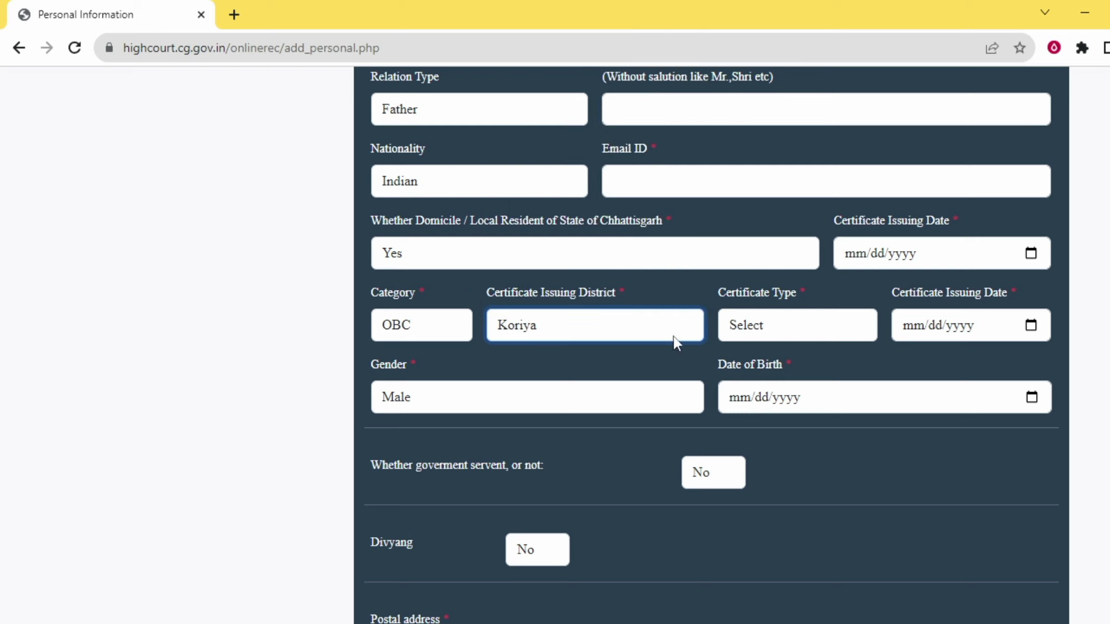
pyautogui.click(784, 329)
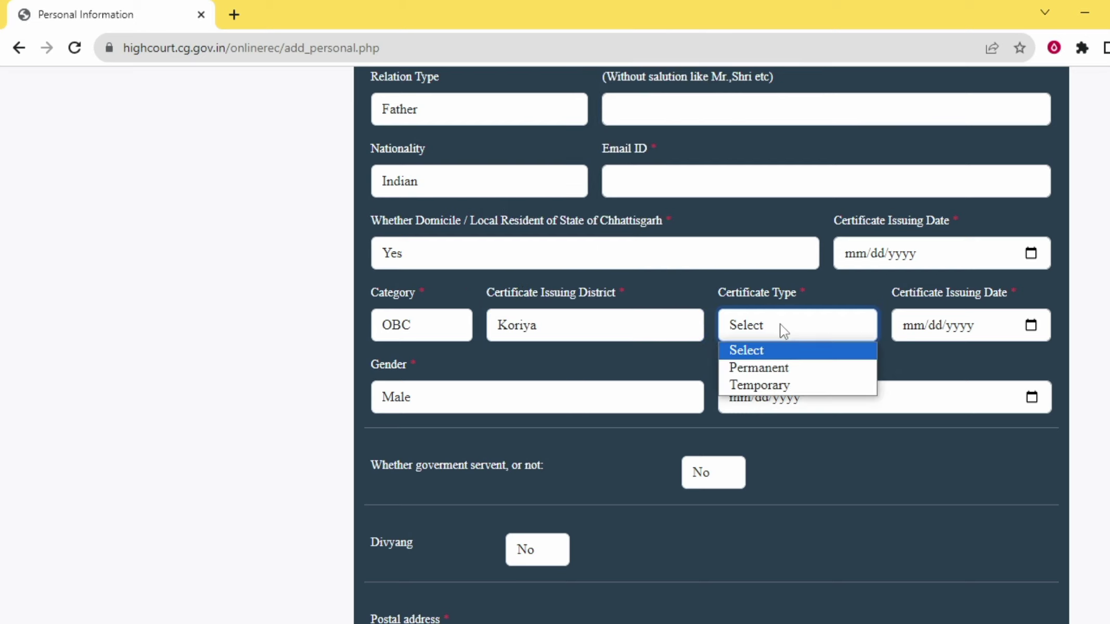
pyautogui.click(794, 371)
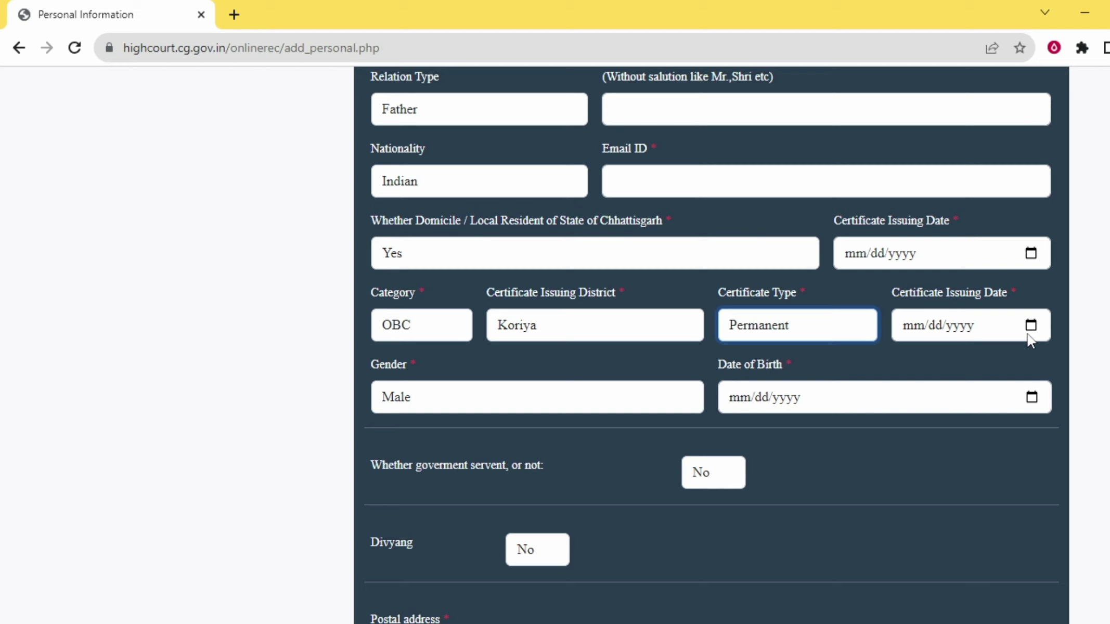
# - Change the category from OBC to UR
pyautogui.click(387, 333)
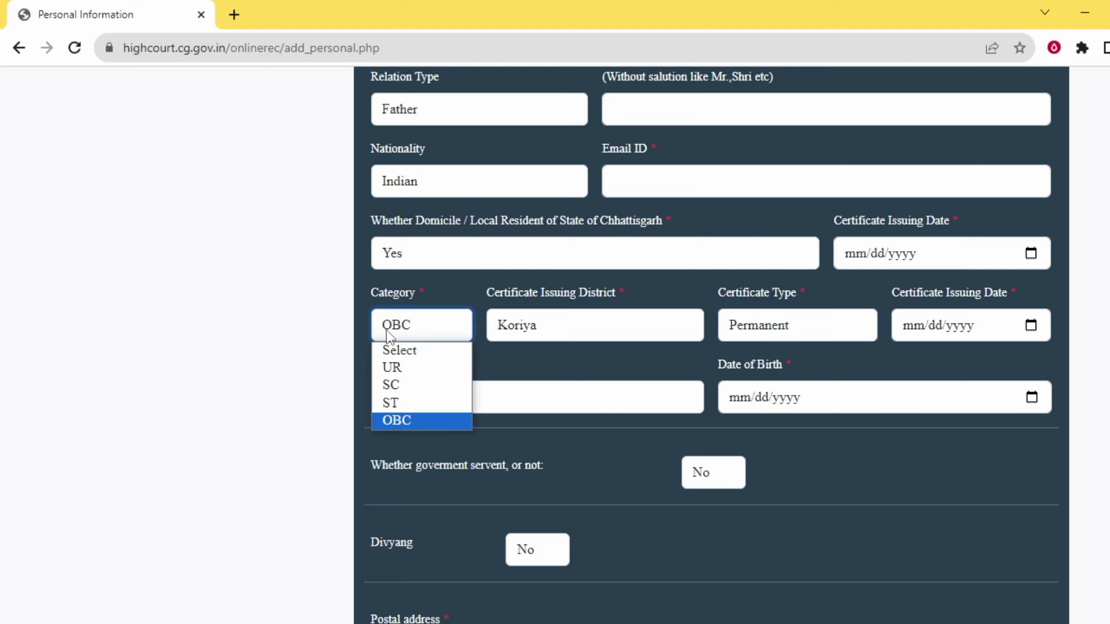
pyautogui.click(422, 386)
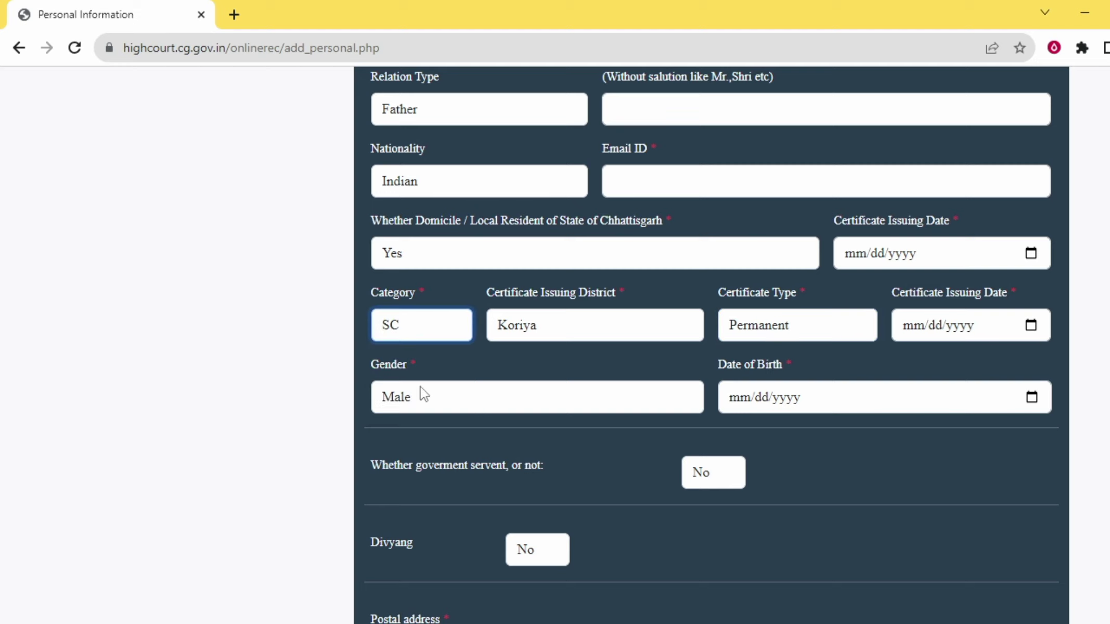
pyautogui.click(419, 333)
pyautogui.click(426, 402)
pyautogui.click(404, 328)
pyautogui.click(416, 372)
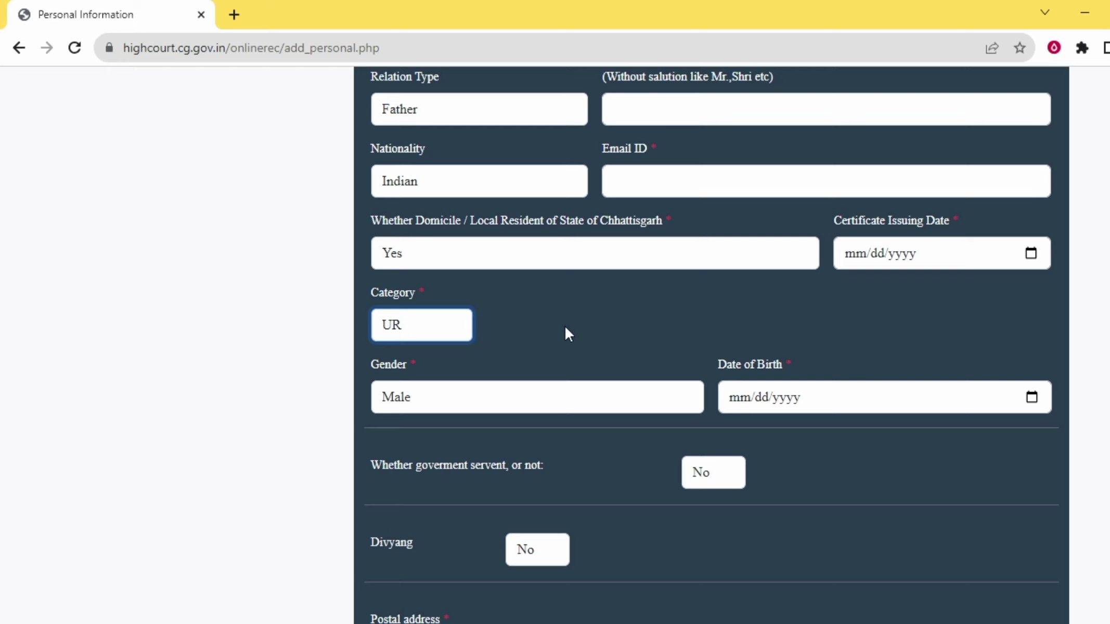
# - Set Chhattisgarh domicile to No and re-select UR as the category
pyautogui.click(525, 263)
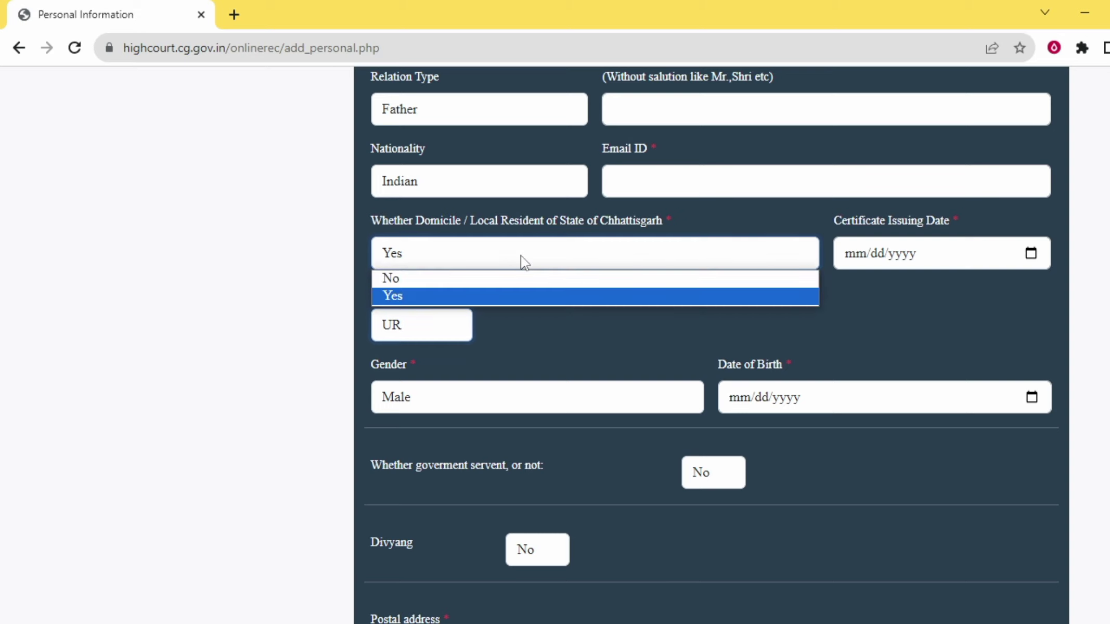
pyautogui.click(522, 280)
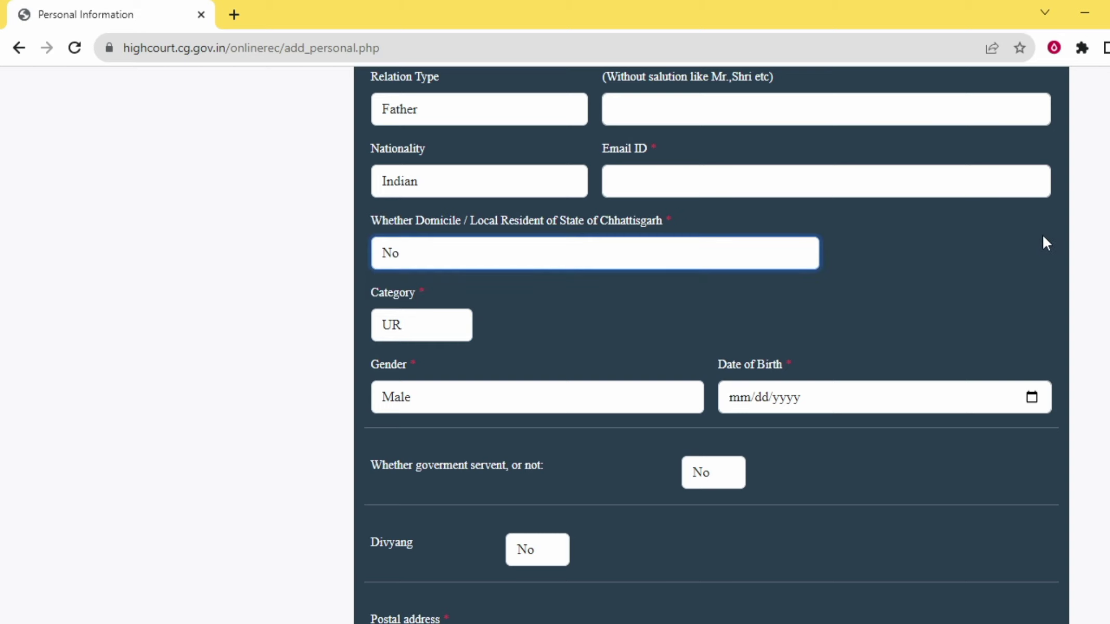
pyautogui.click(394, 323)
pyautogui.click(412, 368)
pyautogui.click(617, 323)
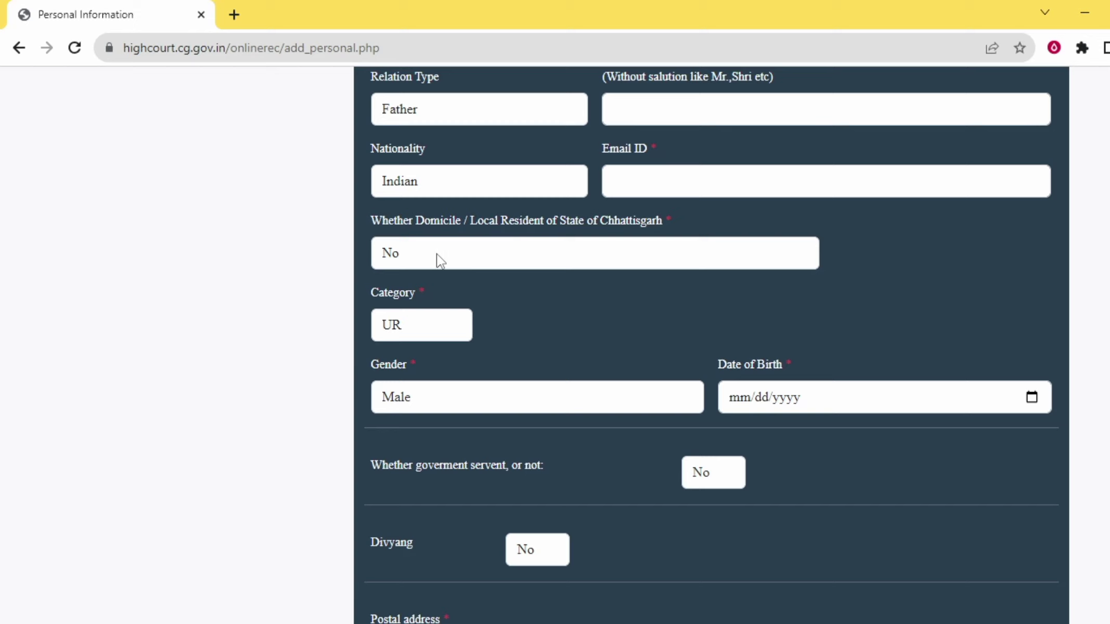
pyautogui.click(545, 264)
pyautogui.click(543, 296)
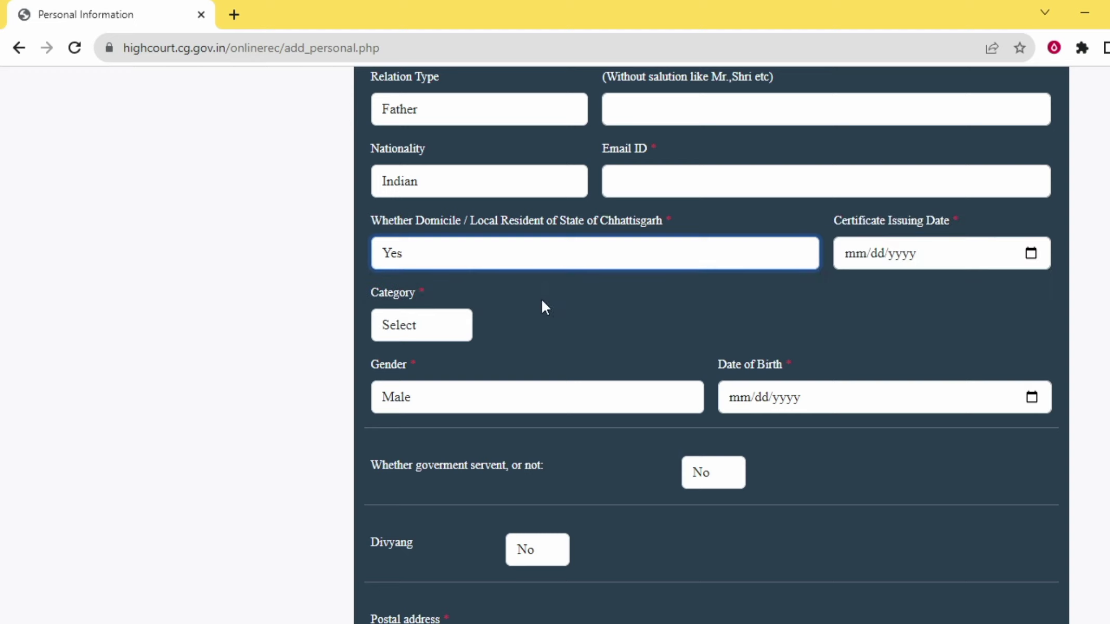
pyautogui.click(540, 264)
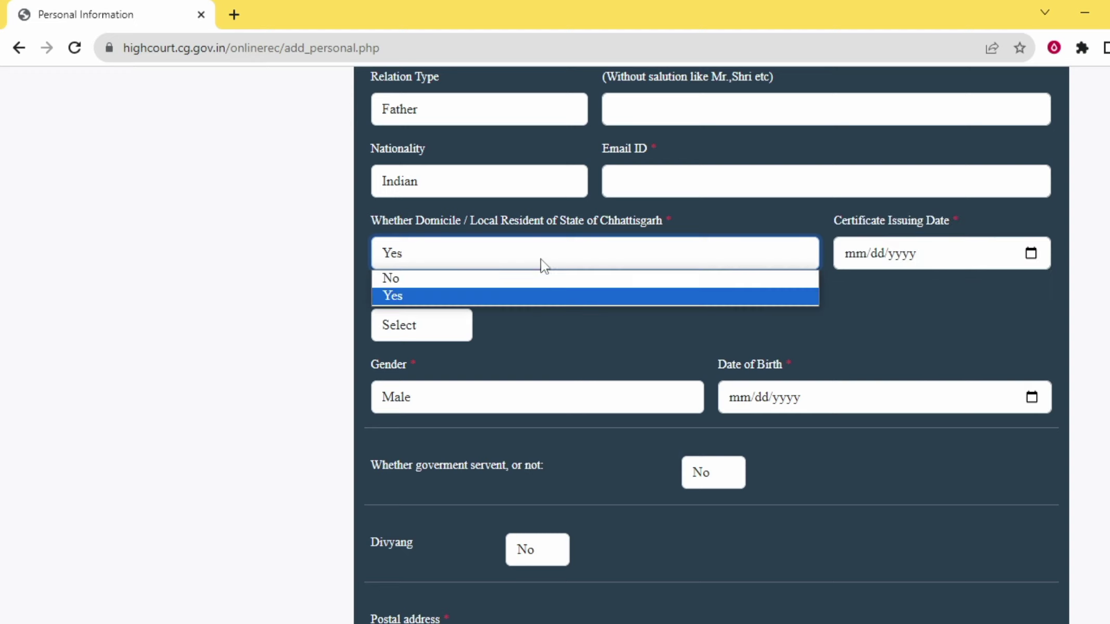
pyautogui.click(538, 278)
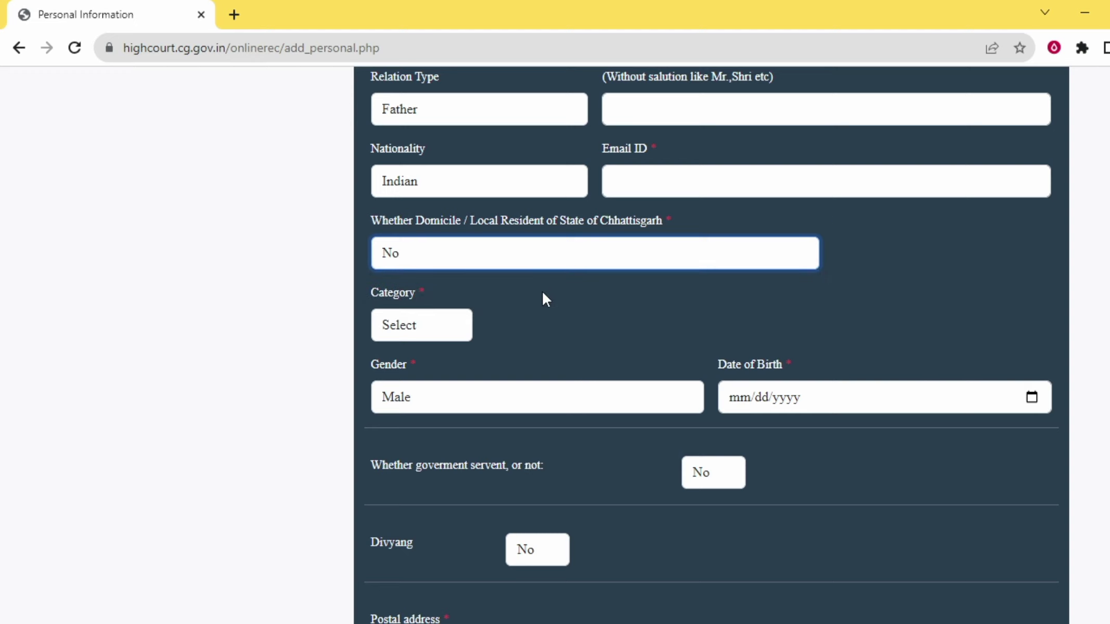
pyautogui.click(421, 325)
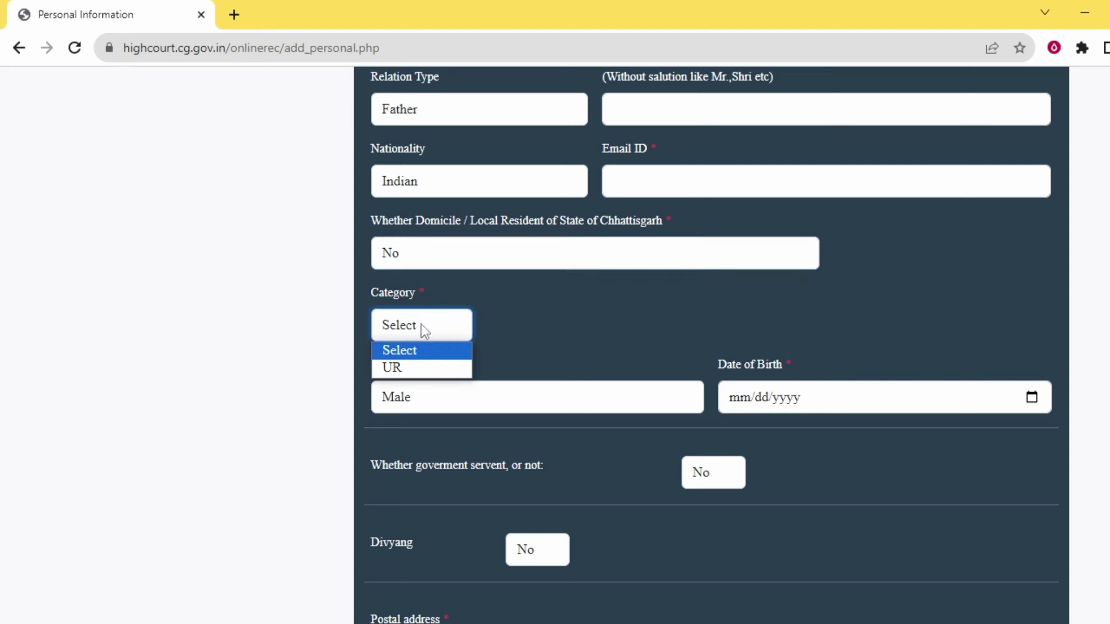
pyautogui.click(431, 369)
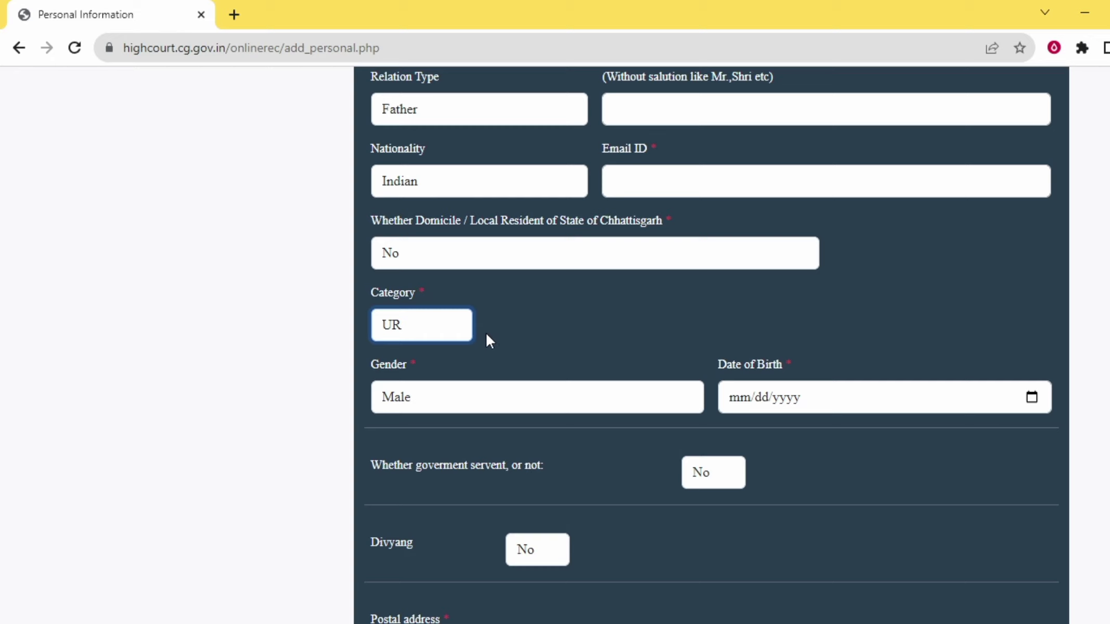
pyautogui.scroll(-3, 485, 332)
pyautogui.click(480, 229)
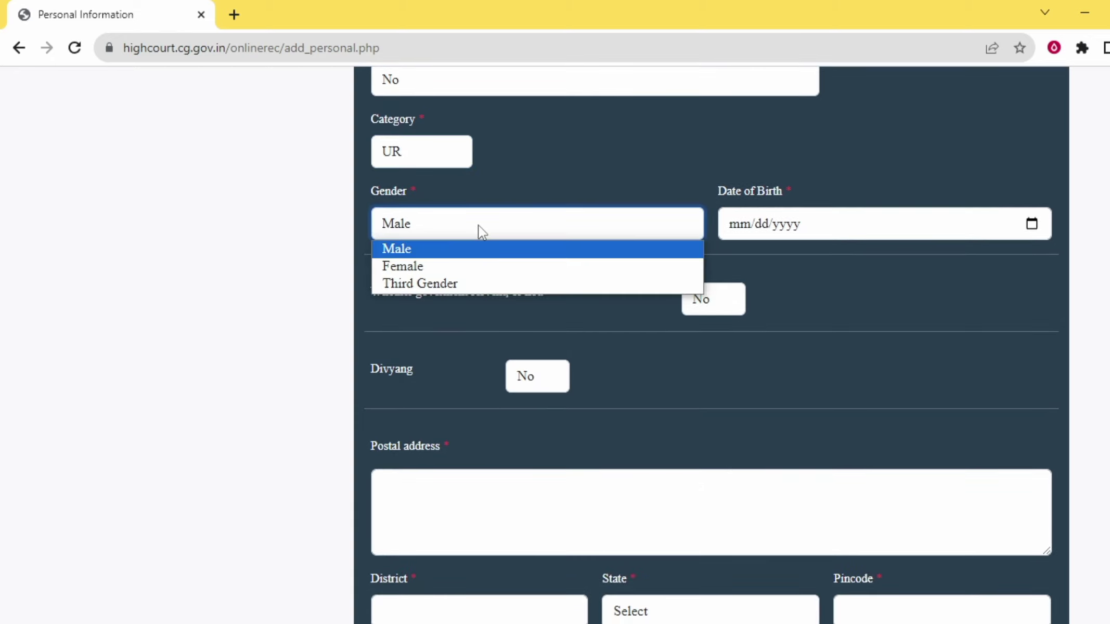
pyautogui.click(484, 254)
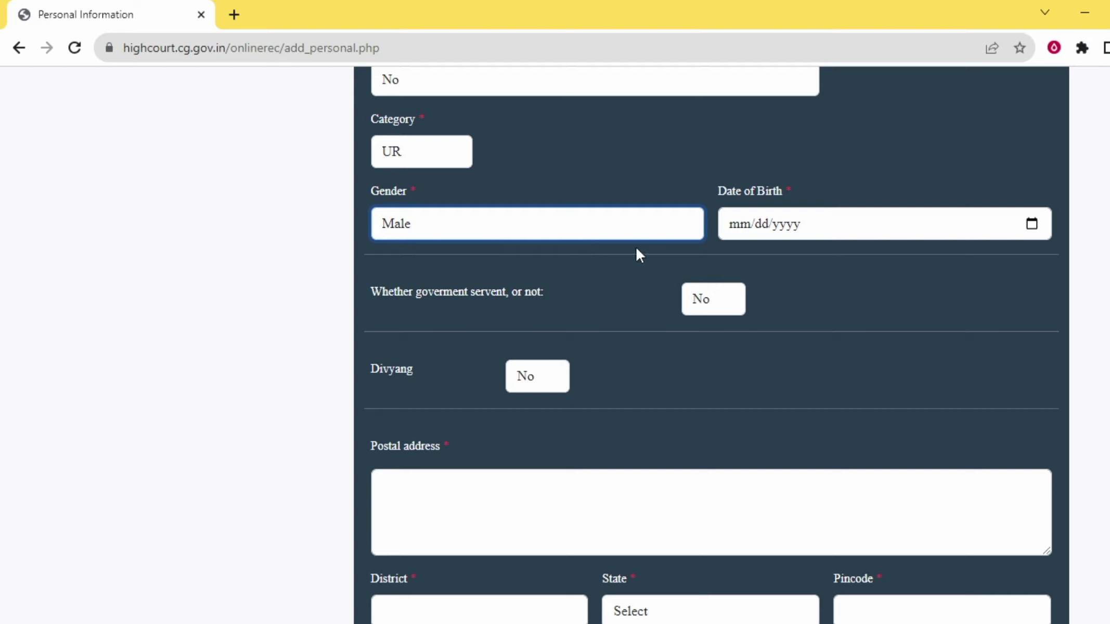
pyautogui.click(783, 222)
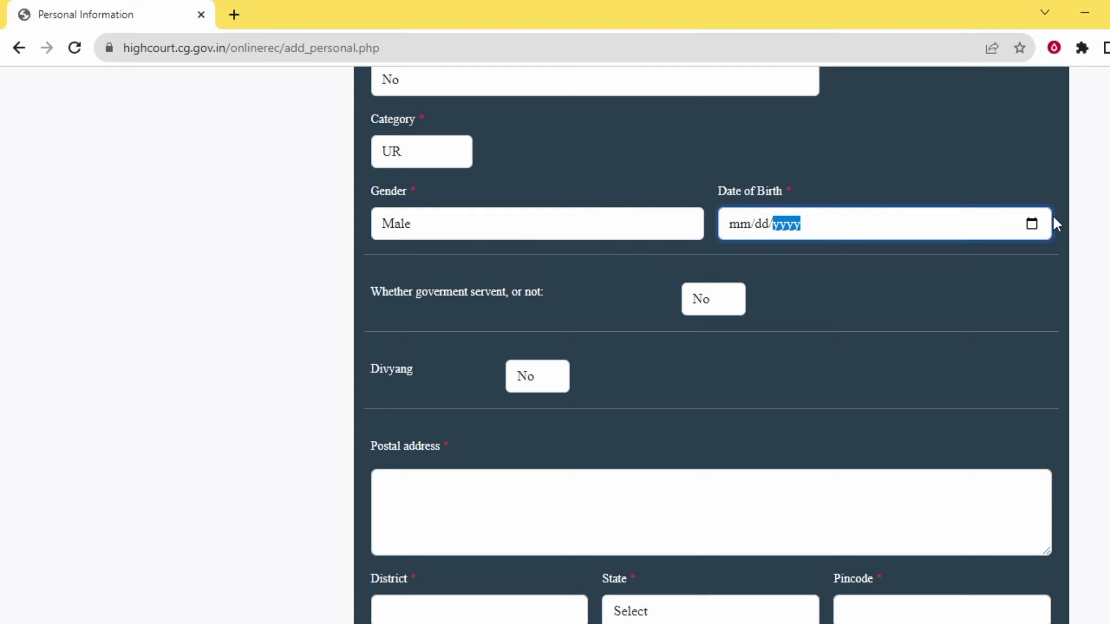
pyautogui.click(1032, 224)
pyautogui.click(868, 191)
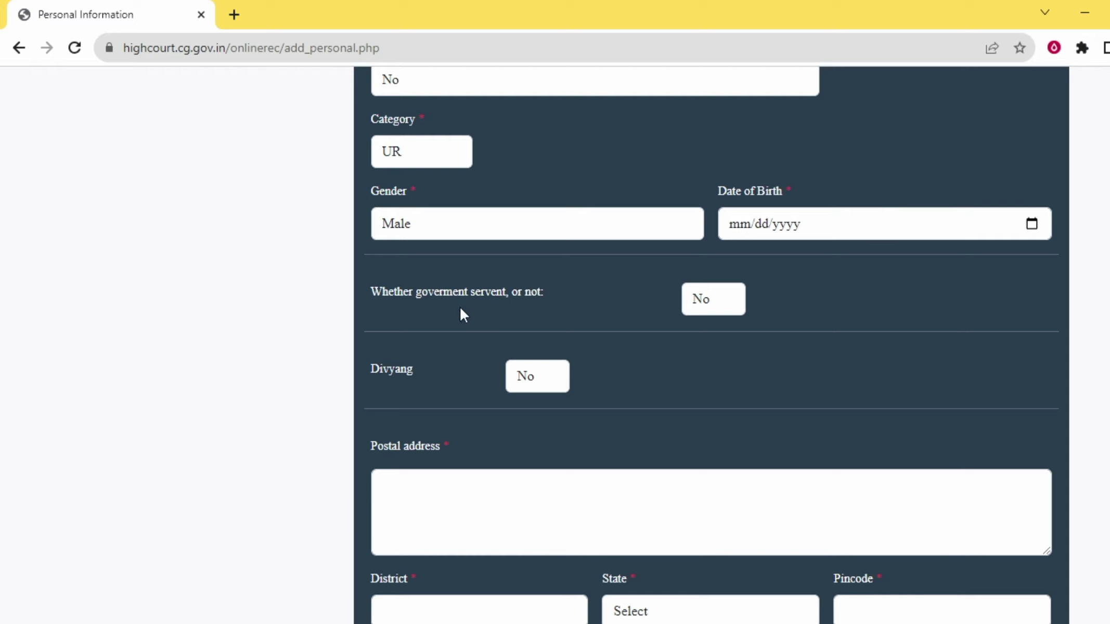
pyautogui.click(708, 302)
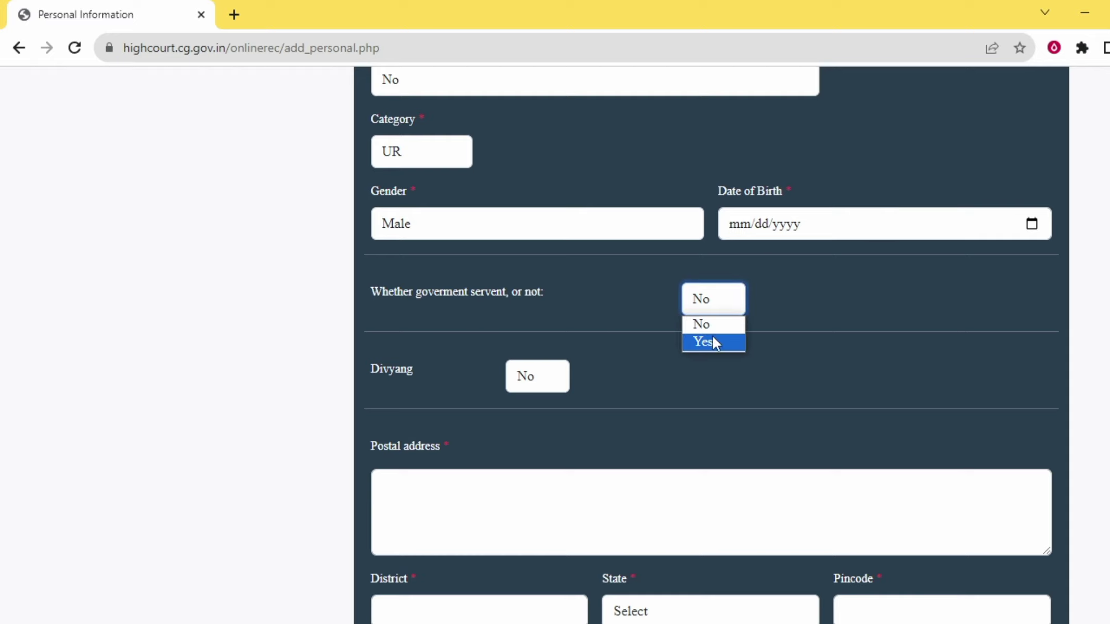
pyautogui.click(716, 341)
pyautogui.click(806, 310)
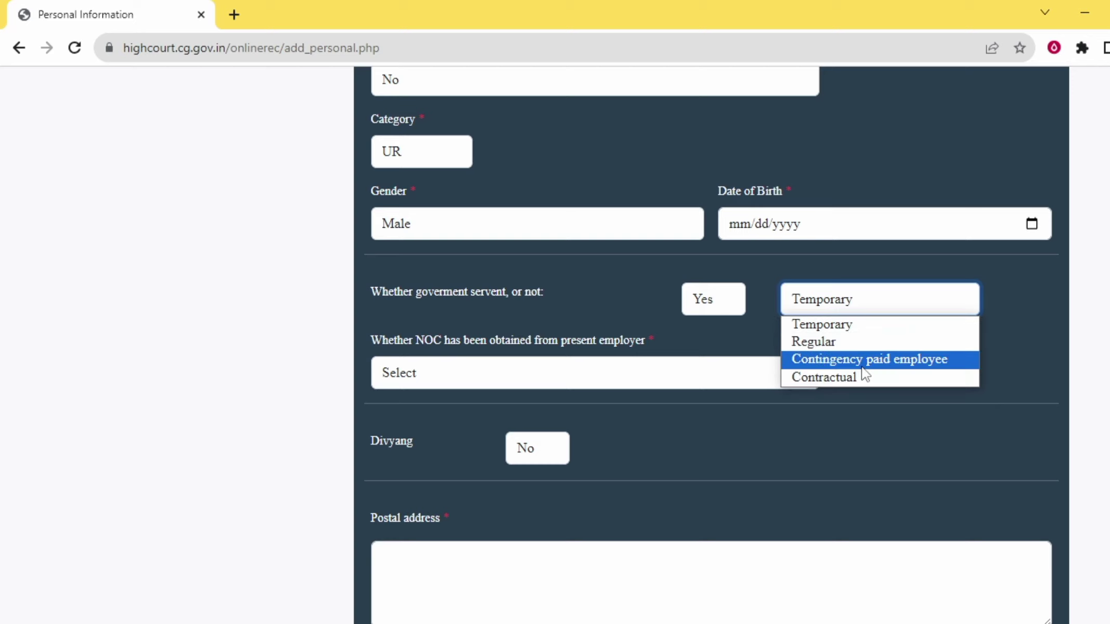
pyautogui.click(700, 296)
pyautogui.click(716, 324)
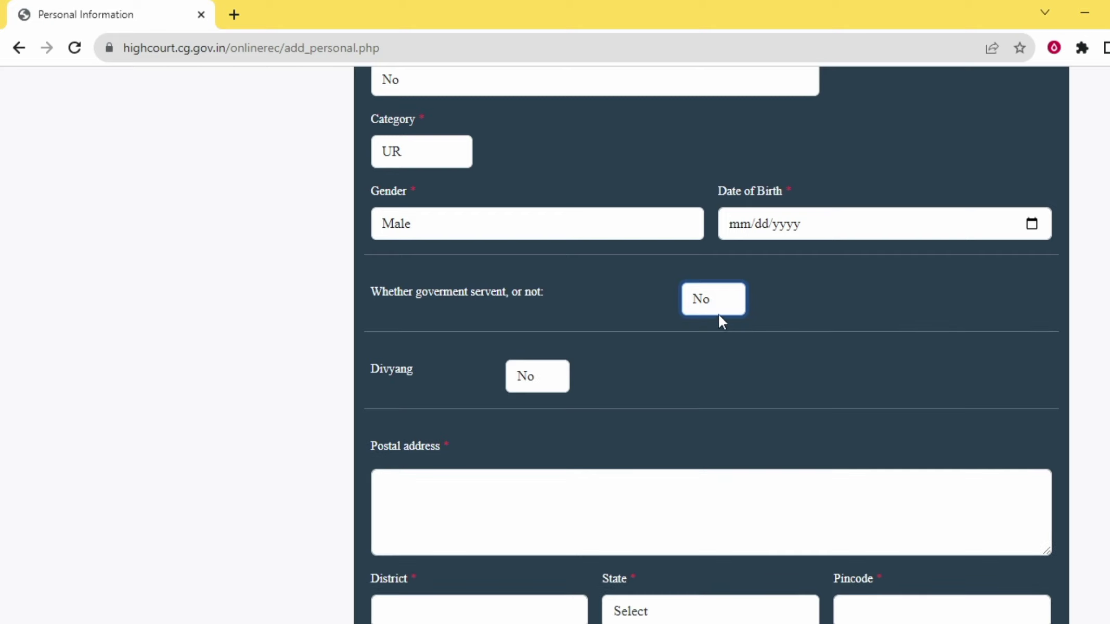
pyautogui.click(720, 308)
pyautogui.click(723, 327)
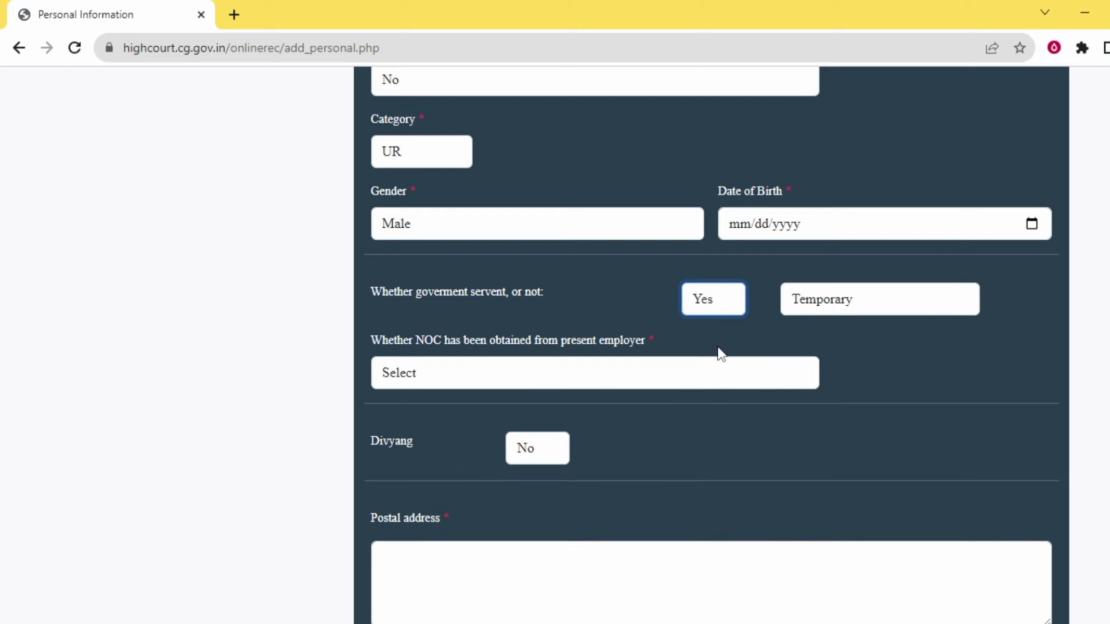
pyautogui.click(584, 383)
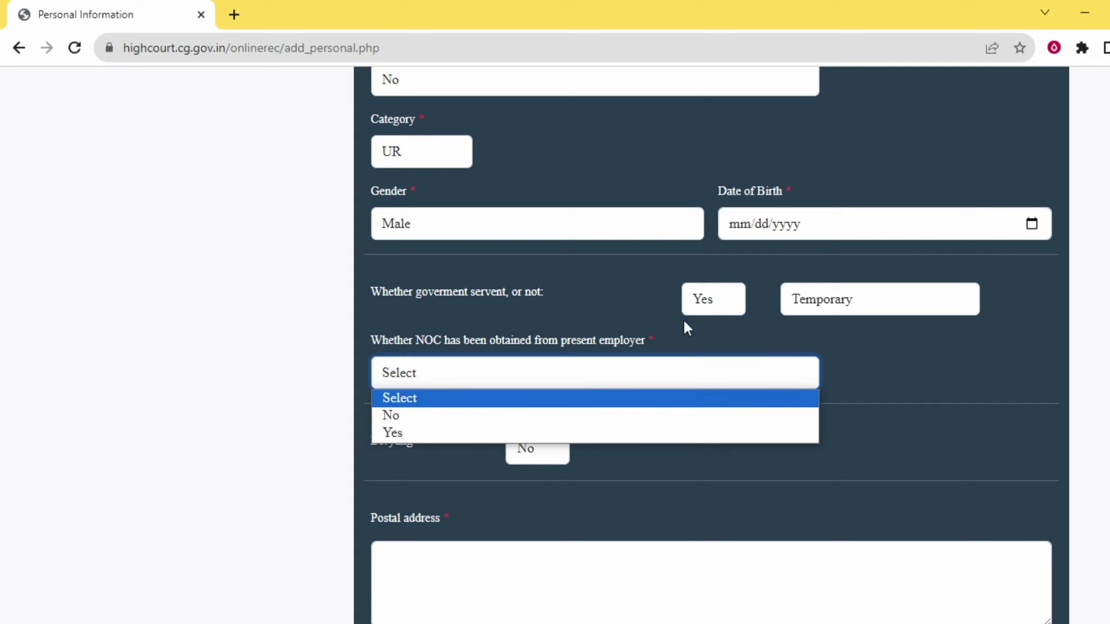
pyautogui.click(713, 307)
pyautogui.click(708, 324)
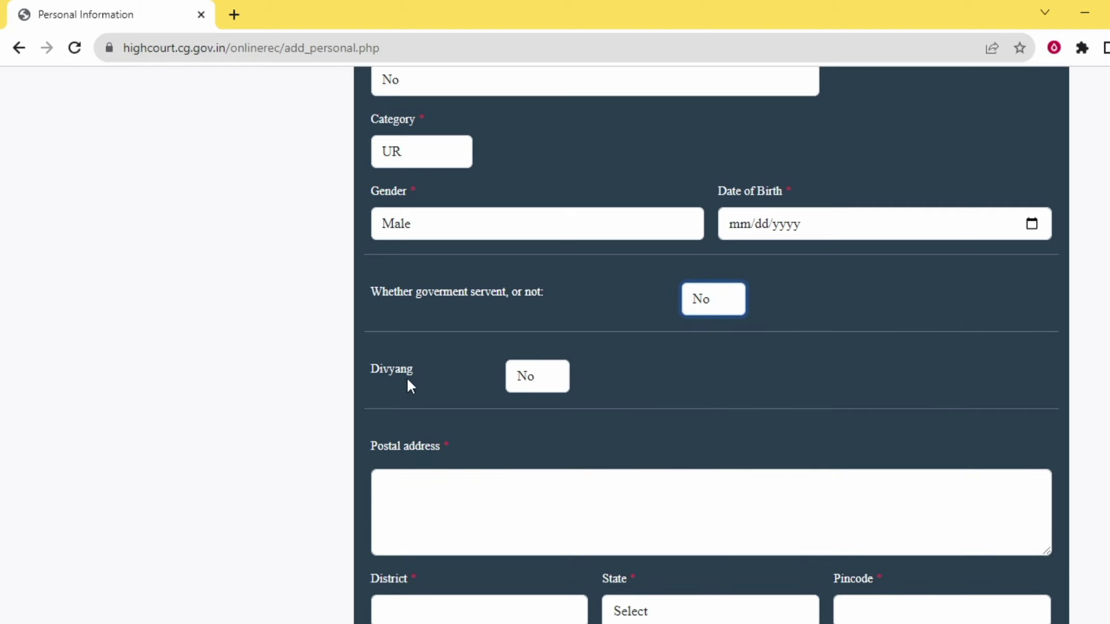
# - Mark the applicant as Divyang with Permanent disability type and 60 percent
pyautogui.click(561, 385)
pyautogui.click(541, 418)
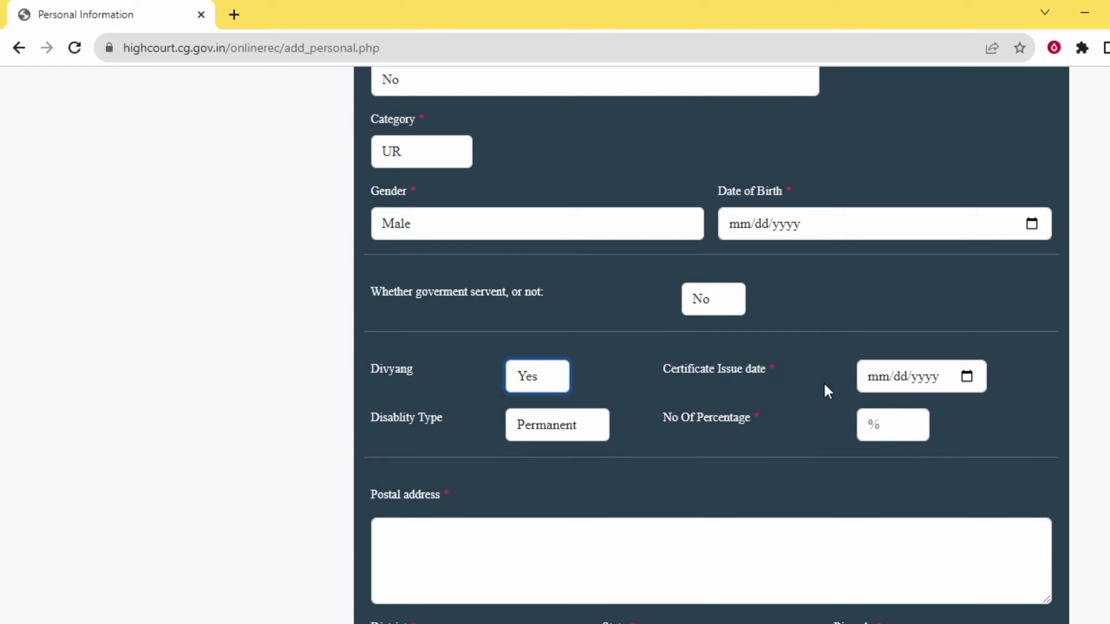
pyautogui.click(967, 376)
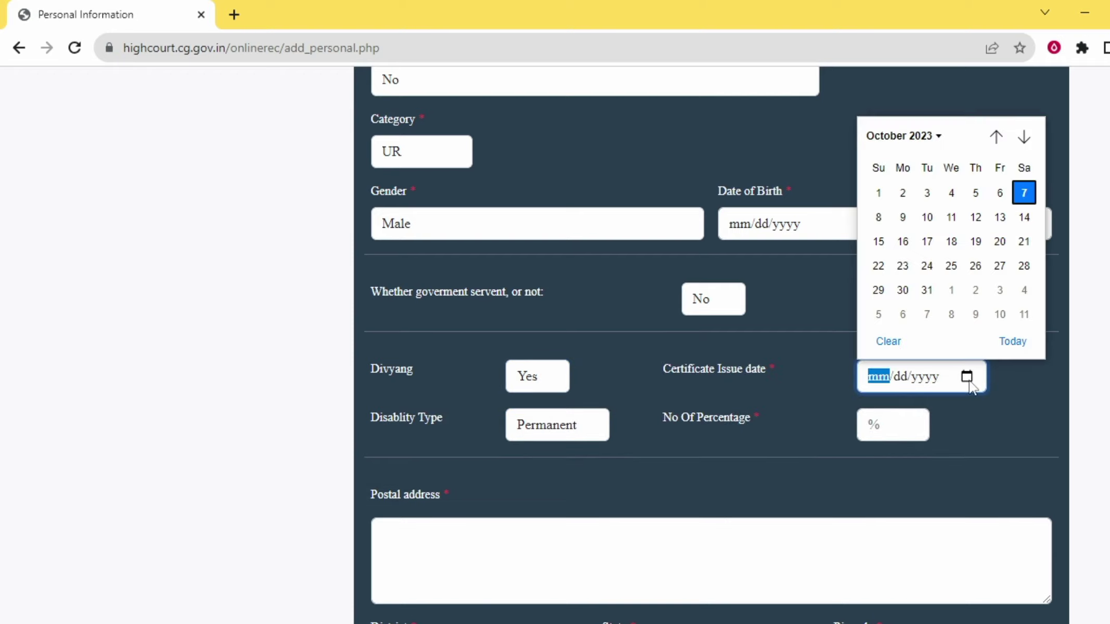
pyautogui.click(983, 415)
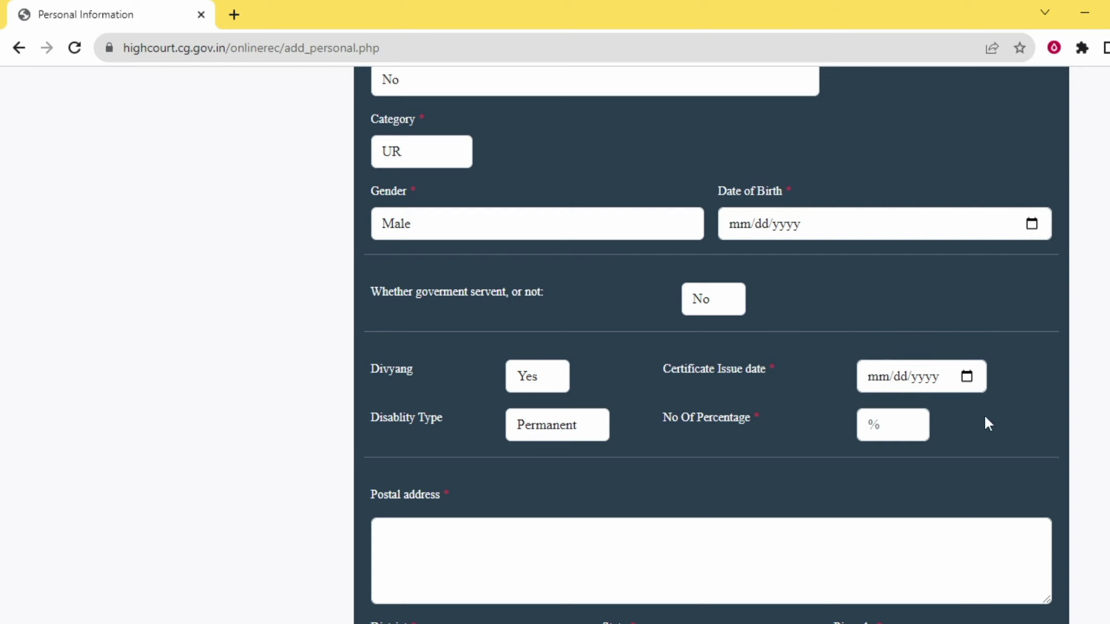
pyautogui.click(536, 431)
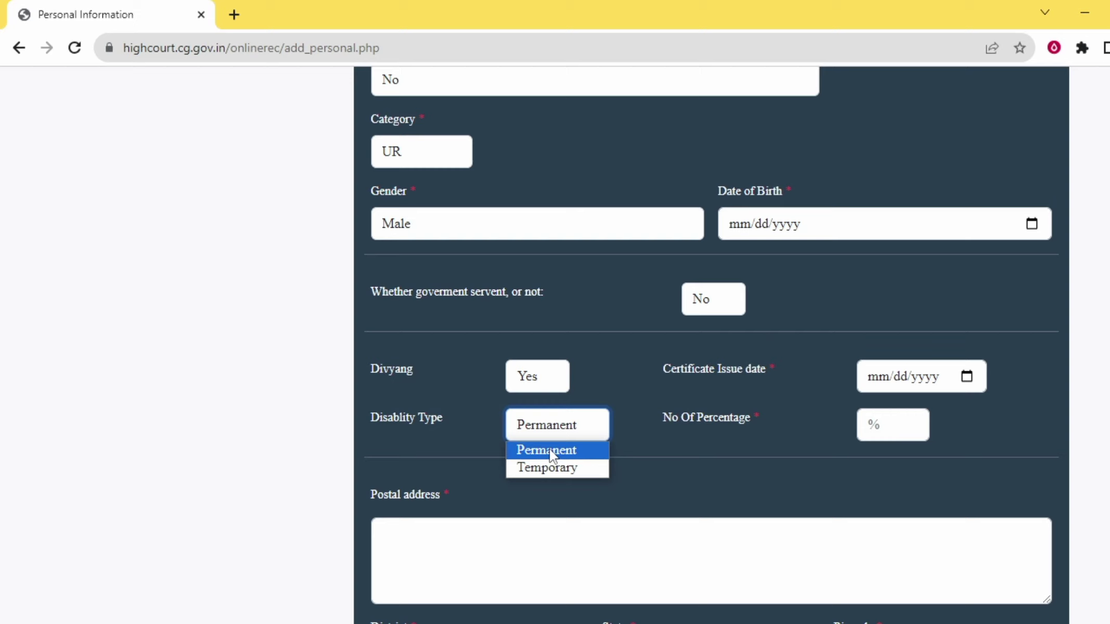
pyautogui.click(572, 451)
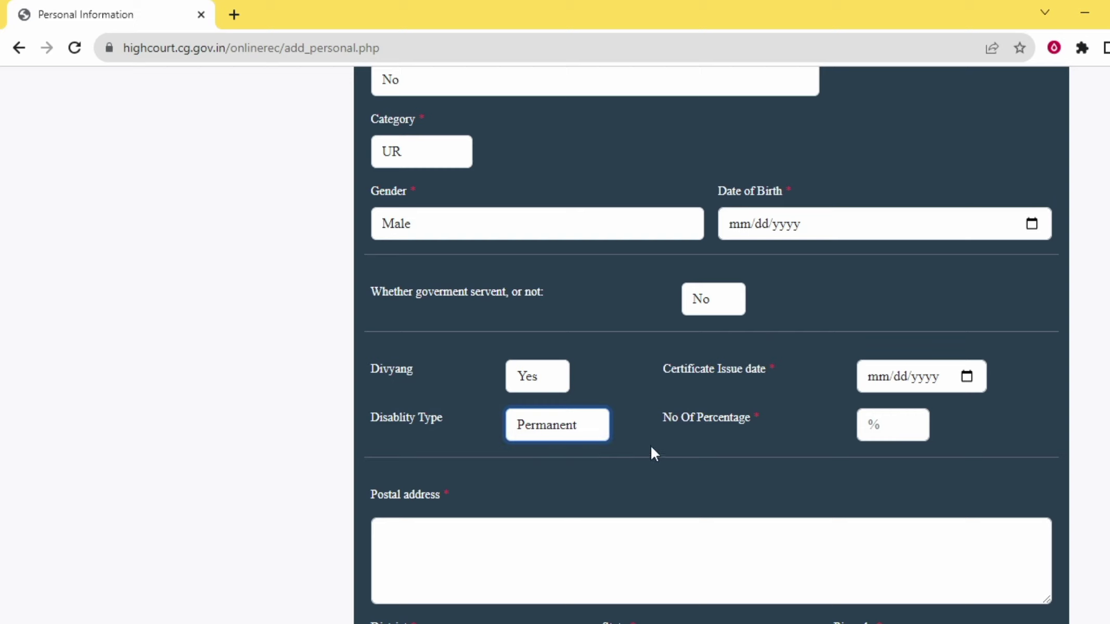
pyautogui.click(909, 415)
pyautogui.write('6')
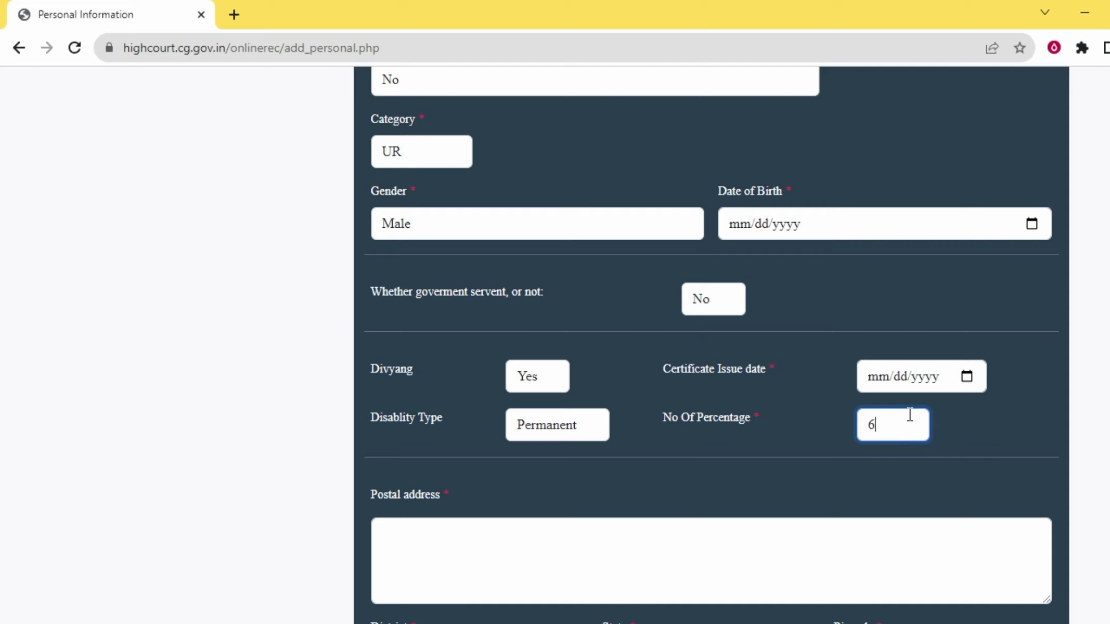
pyautogui.write('0')
# - Change the Divyang answer back to No
pyautogui.click(543, 387)
pyautogui.click(539, 400)
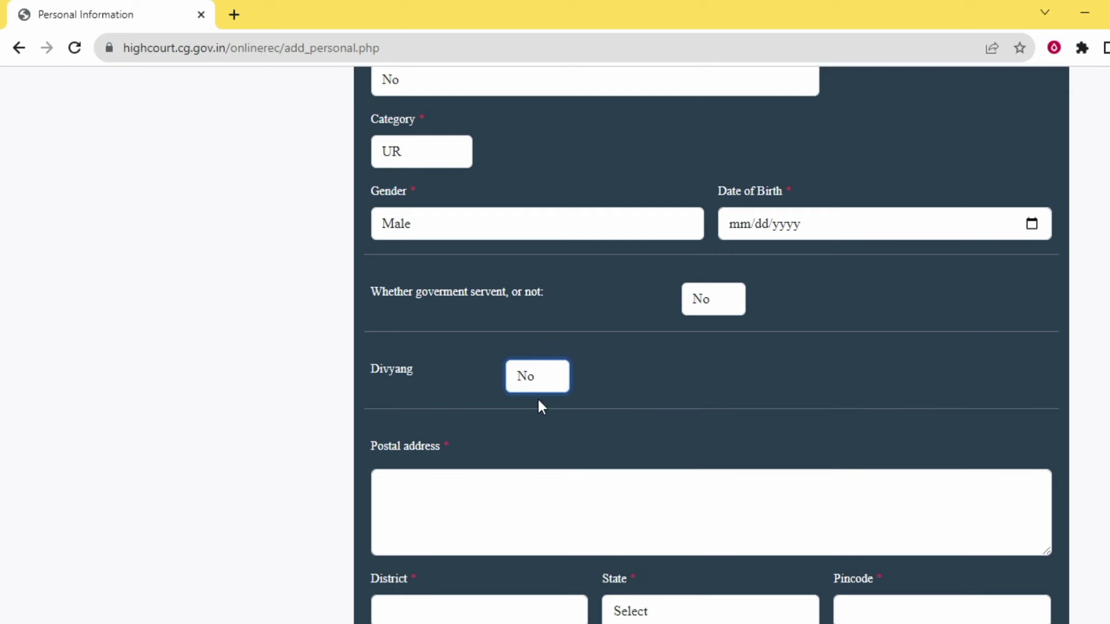
pyautogui.scroll(-5, 537, 398)
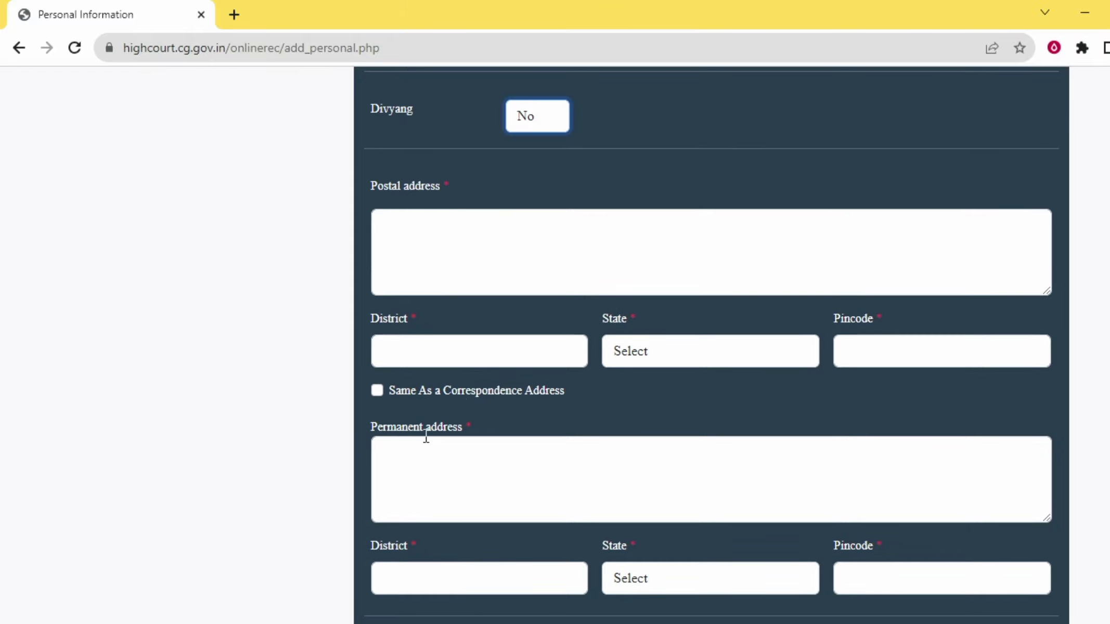
# - Choose UTTAR PRADESH as the postal address state, leaving address and district empty
pyautogui.click(418, 230)
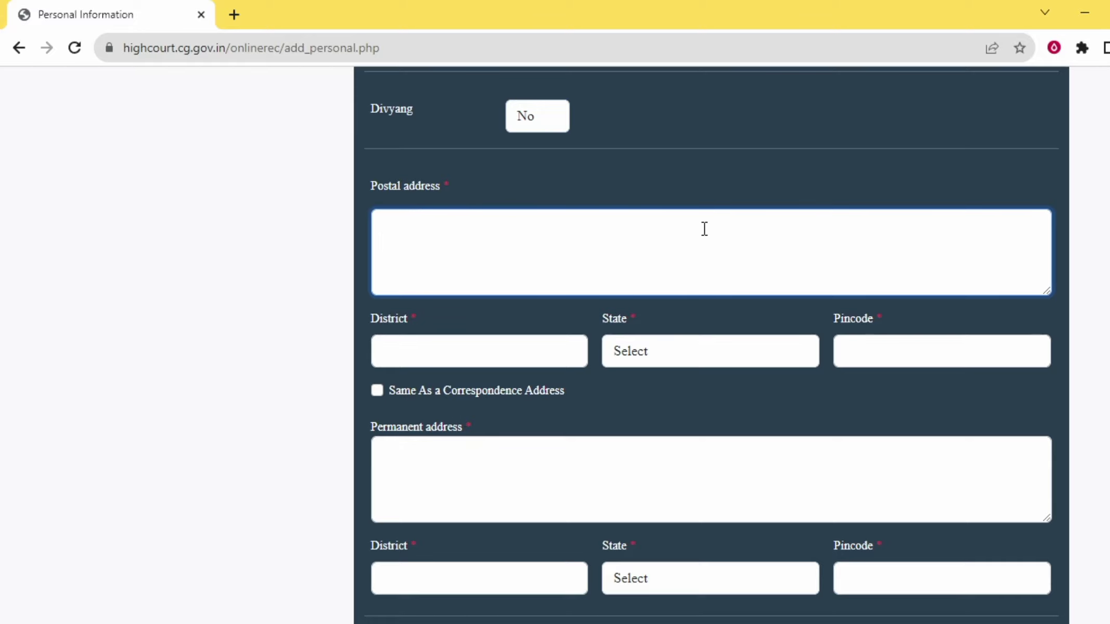
pyautogui.click(435, 341)
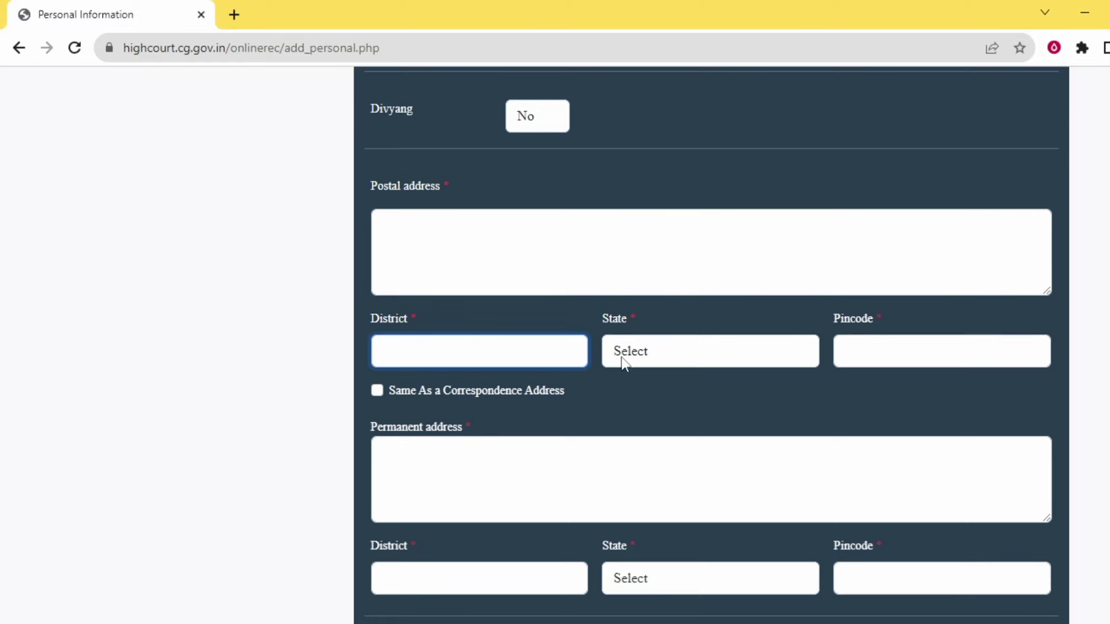
pyautogui.click(691, 347)
pyautogui.scroll(-6, 720, 234)
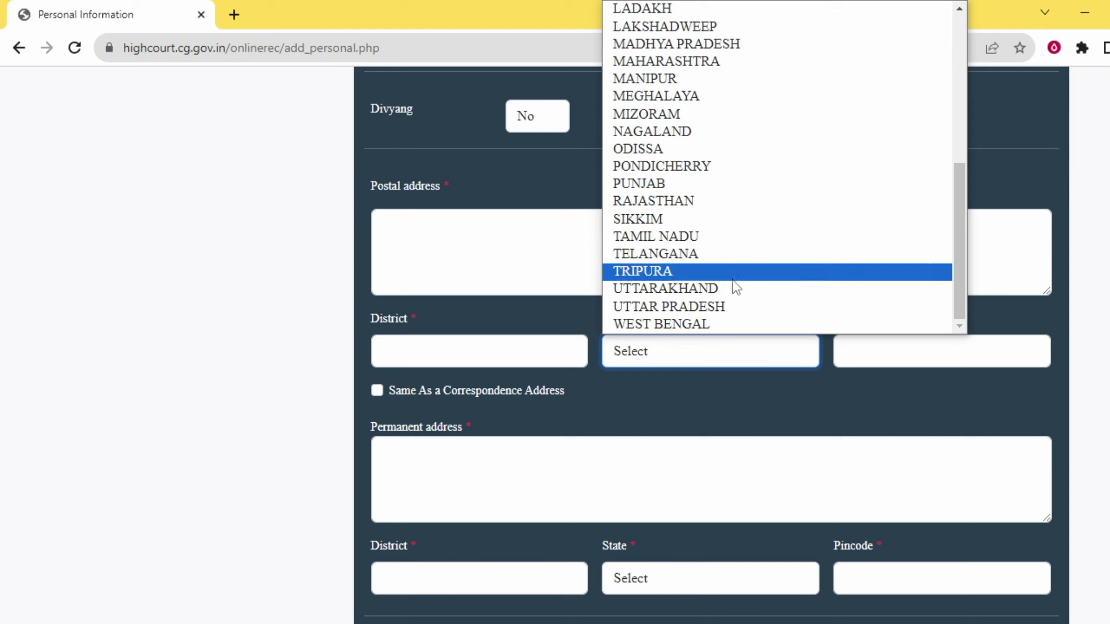
pyautogui.click(739, 307)
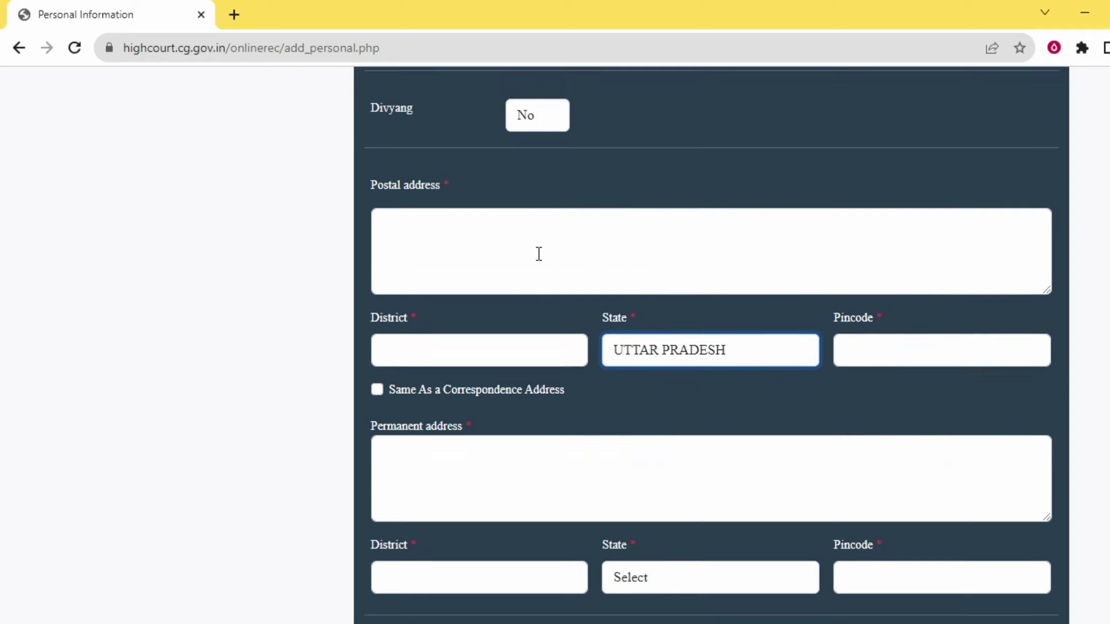
pyautogui.scroll(-3, 541, 258)
# - Answer No to Experience and Are you married?, then save the personal details
pyautogui.scroll(-3, 571, 215)
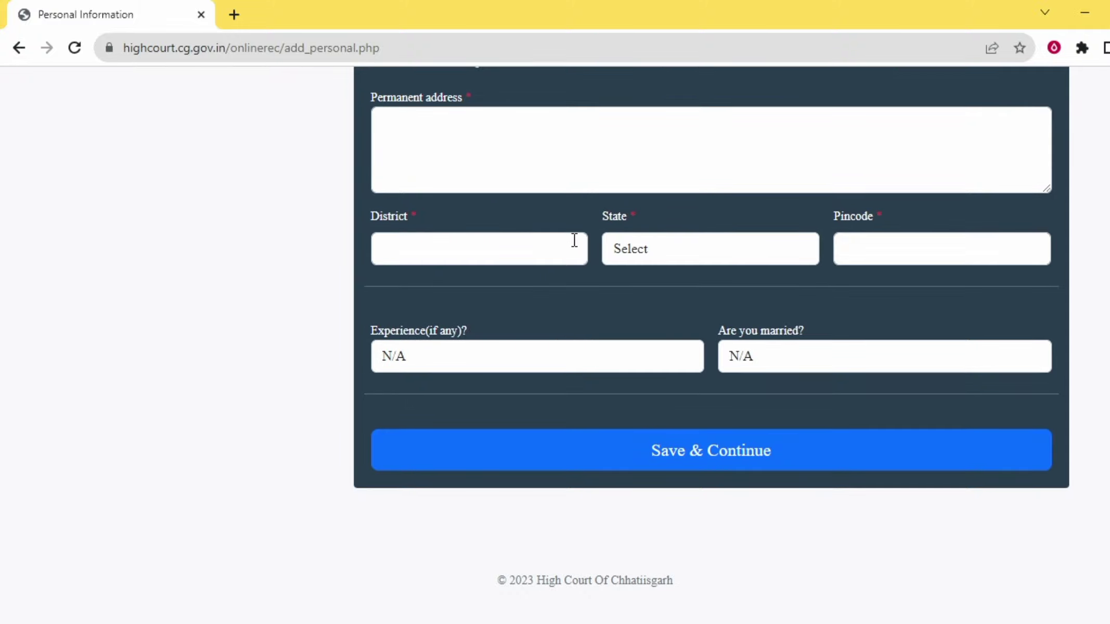
pyautogui.click(547, 358)
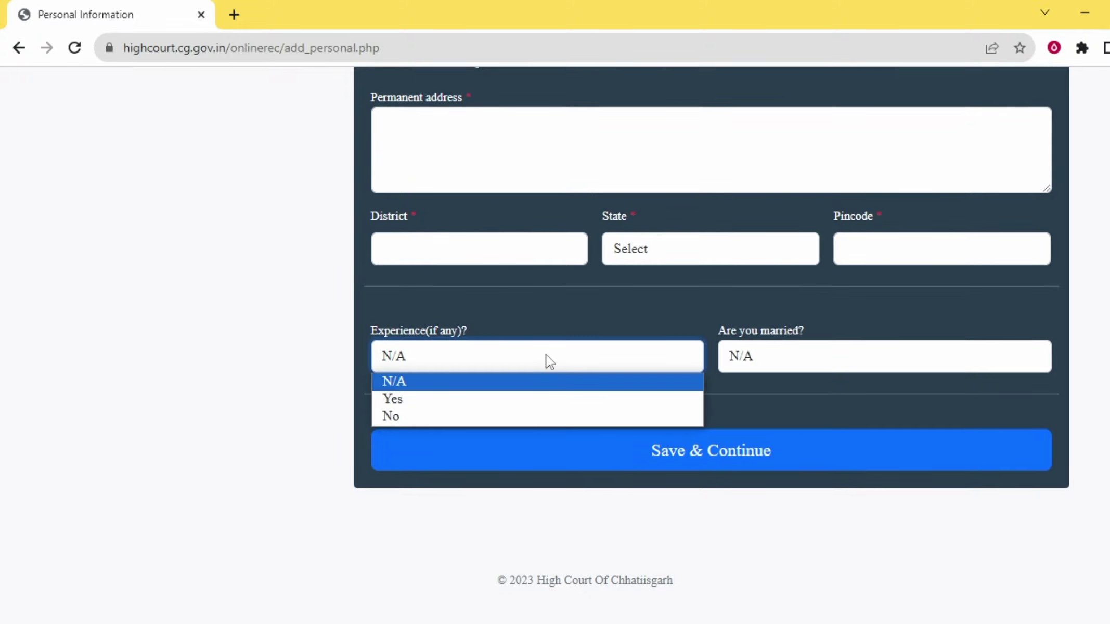
pyautogui.click(552, 402)
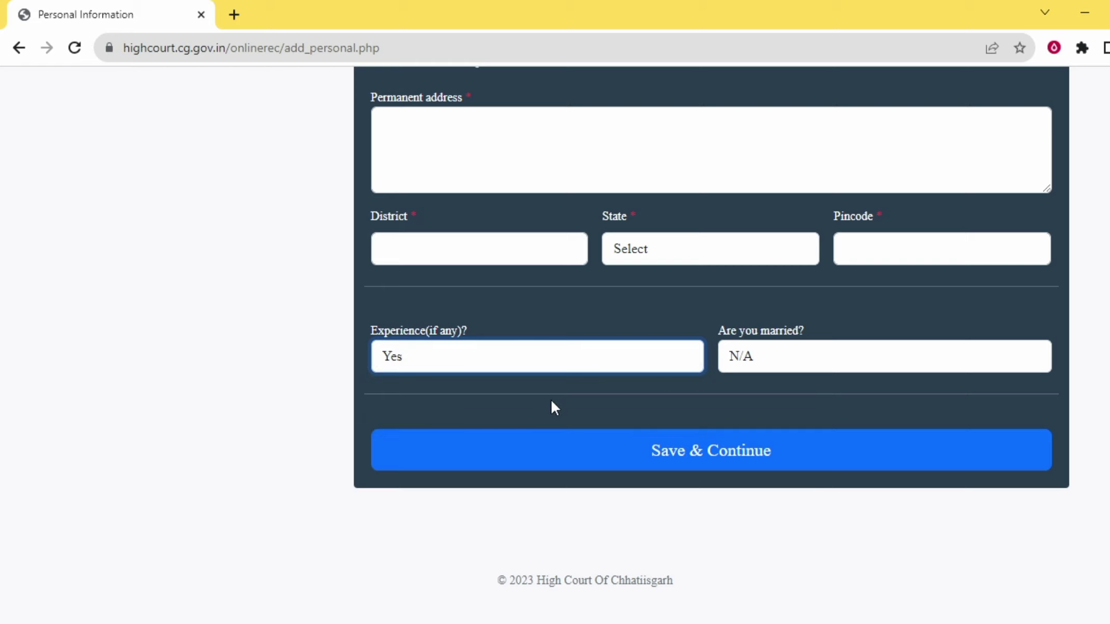
pyautogui.click(545, 362)
pyautogui.click(528, 428)
pyautogui.click(815, 354)
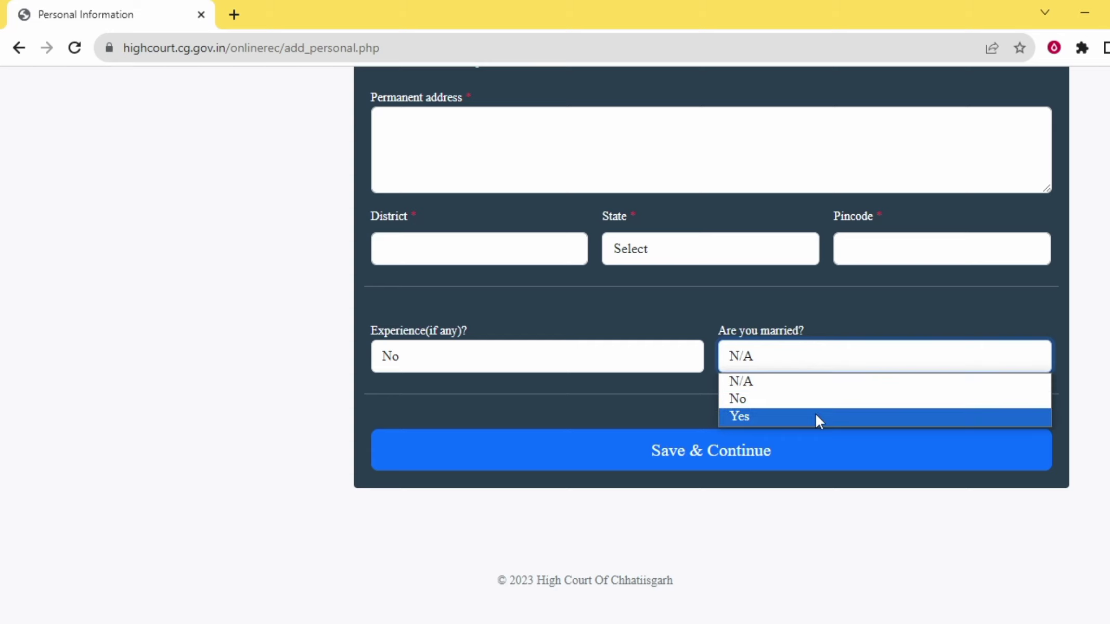
pyautogui.click(815, 397)
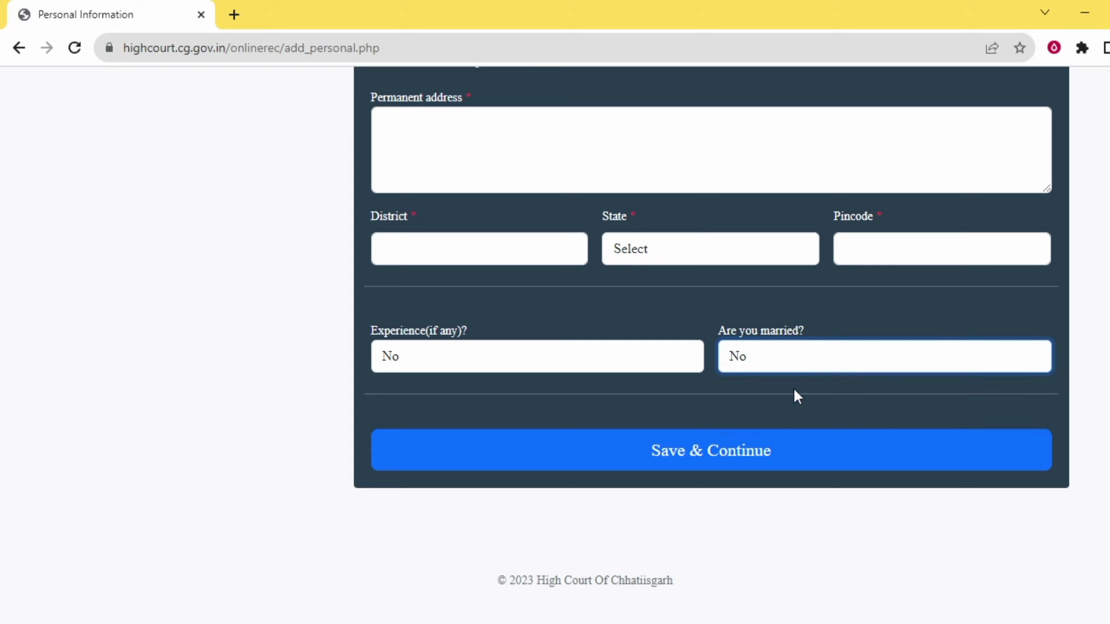
pyautogui.click(703, 459)
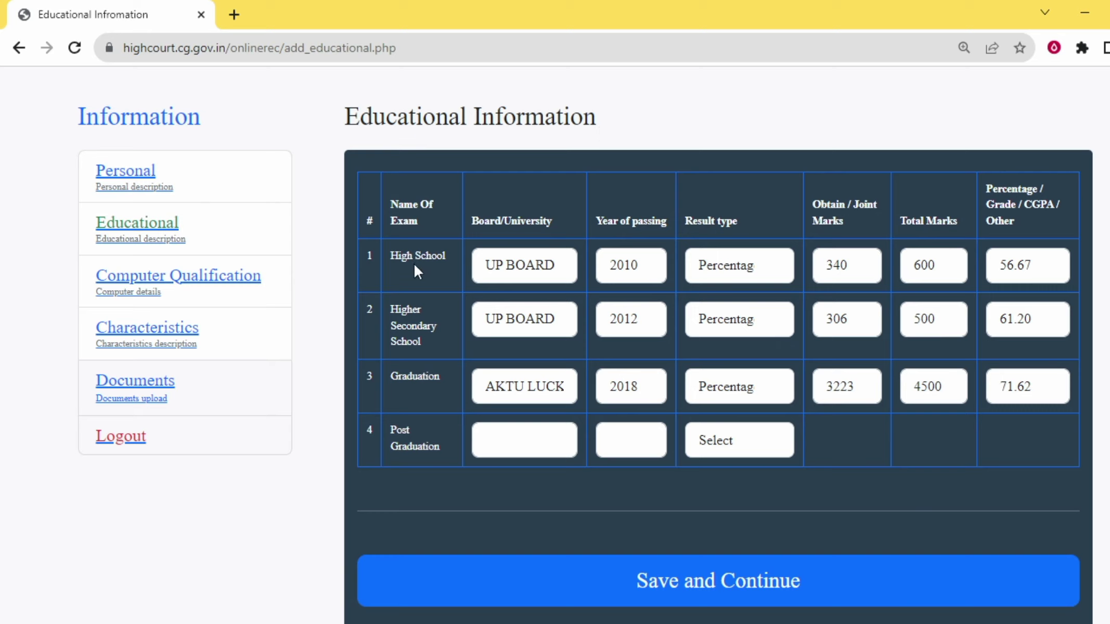
pyautogui.doubleClick(491, 265)
pyautogui.moveTo(540, 269); pyautogui.dragTo(634, 269)
pyautogui.click(715, 277)
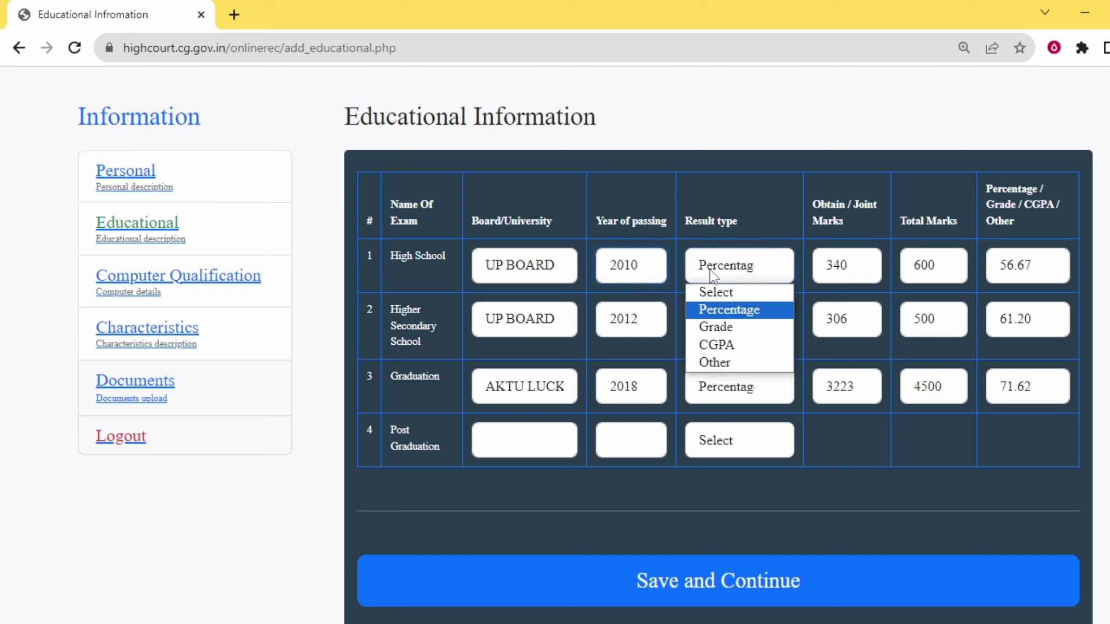
pyautogui.click(745, 311)
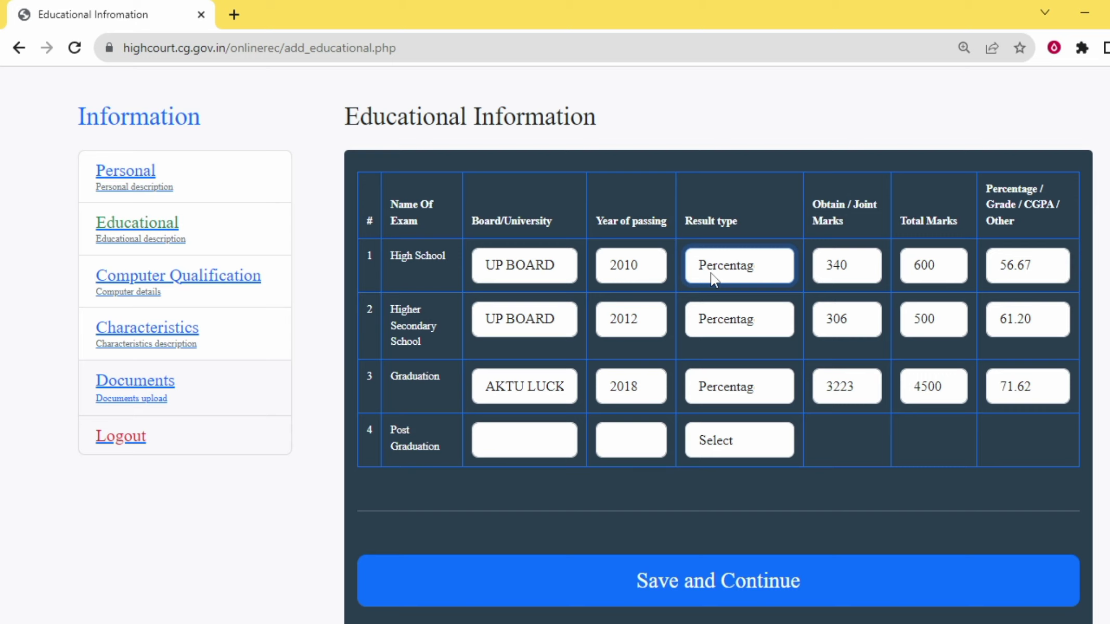
pyautogui.moveTo(821, 264); pyautogui.dragTo(849, 264)
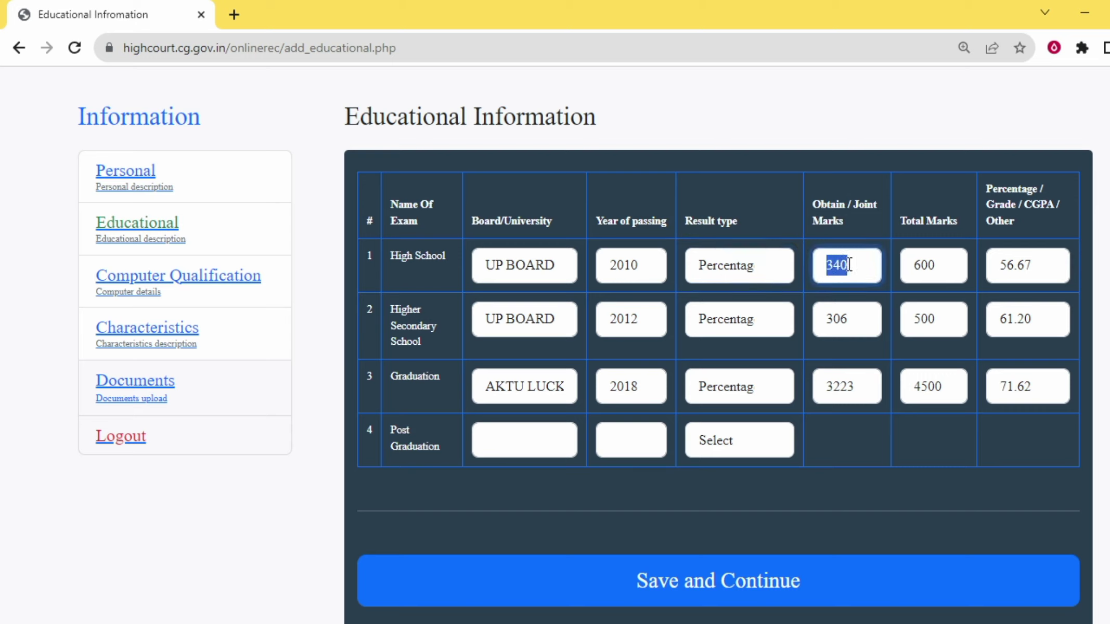
pyautogui.moveTo(911, 265); pyautogui.dragTo(952, 266)
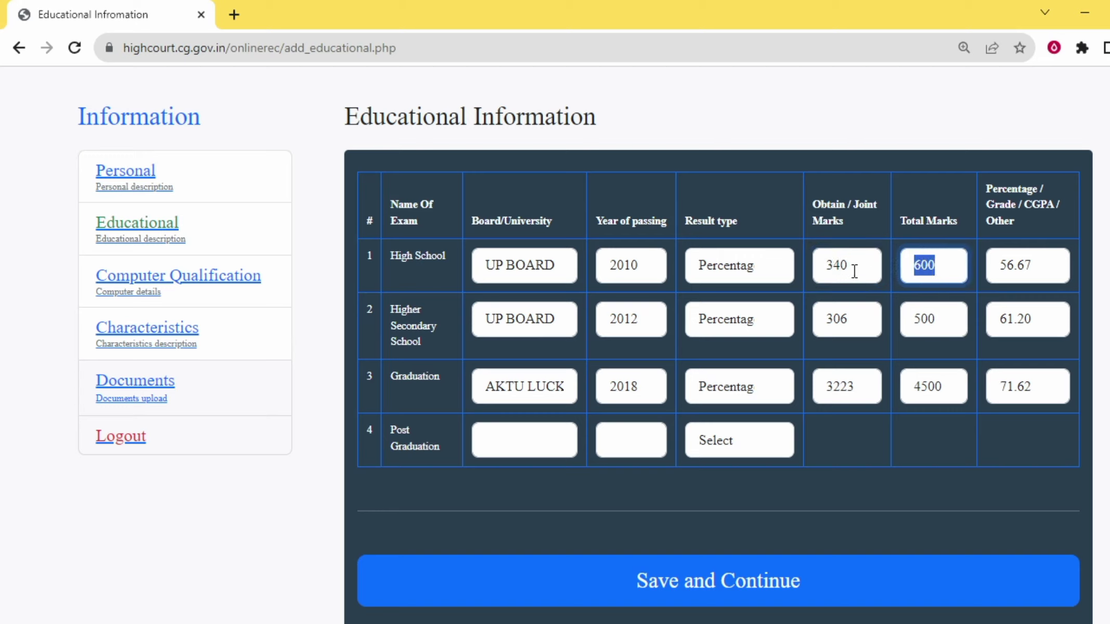
pyautogui.click(883, 284)
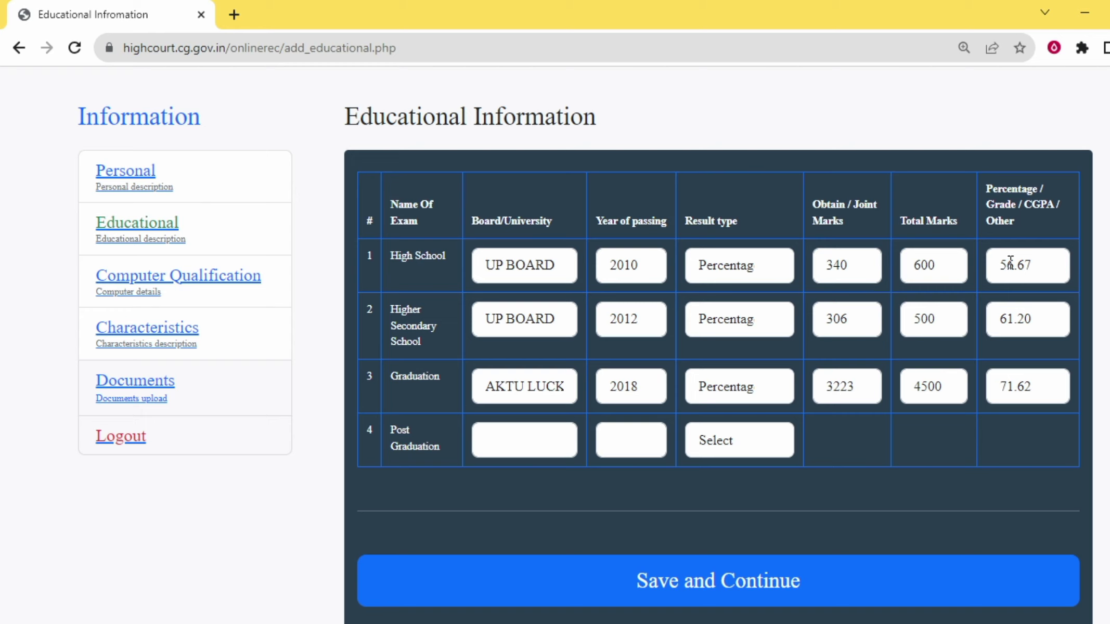
pyautogui.moveTo(1000, 264); pyautogui.dragTo(1051, 265)
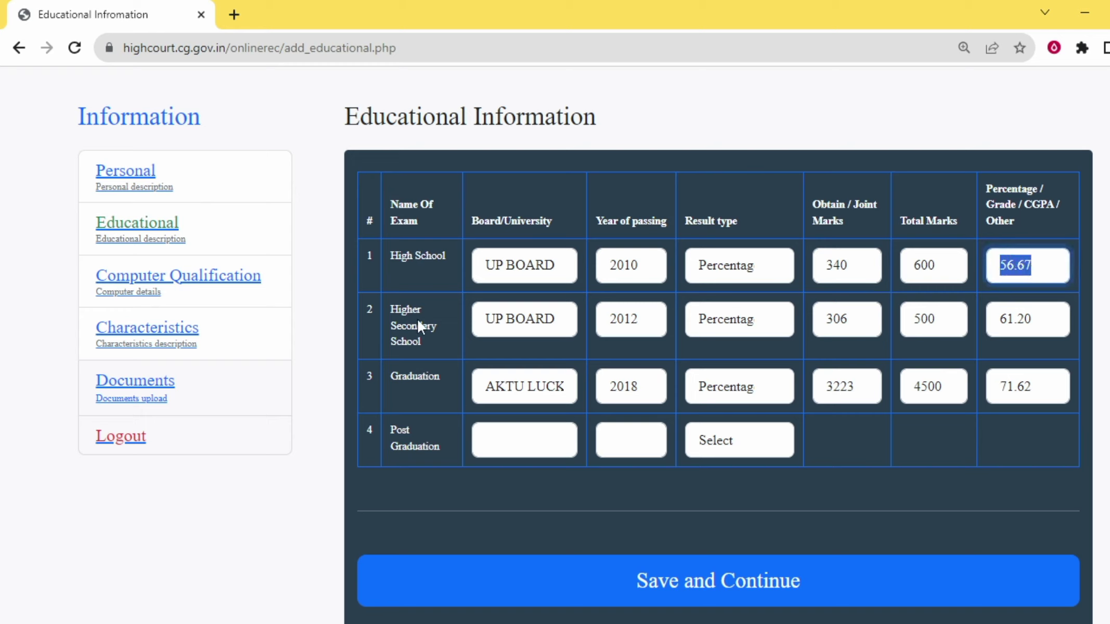
pyautogui.moveTo(485, 318); pyautogui.dragTo(654, 321)
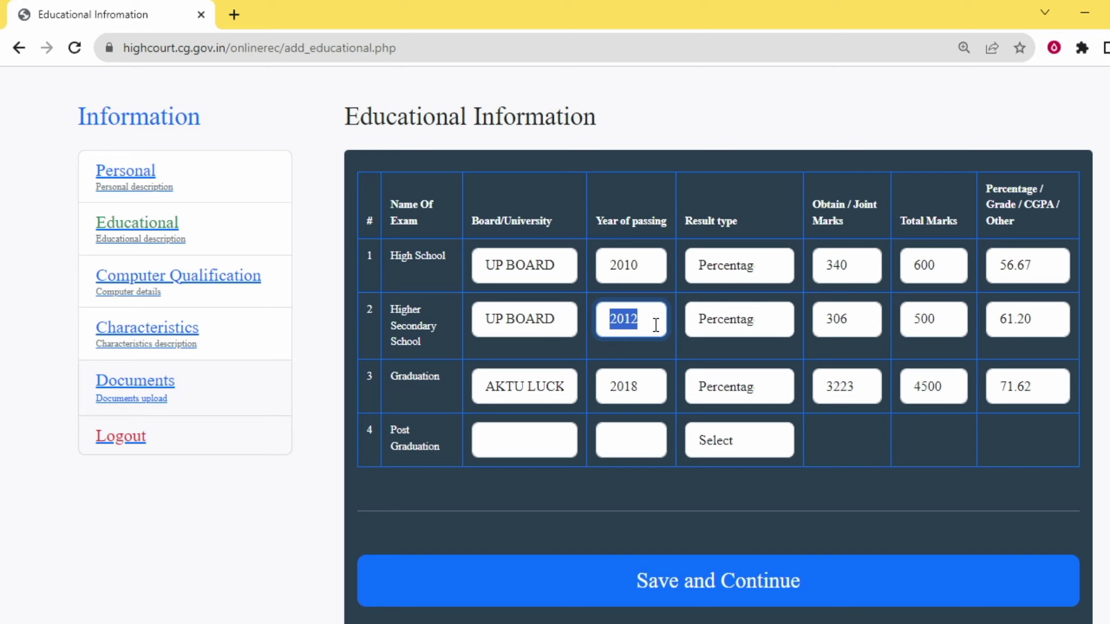
pyautogui.click(698, 328)
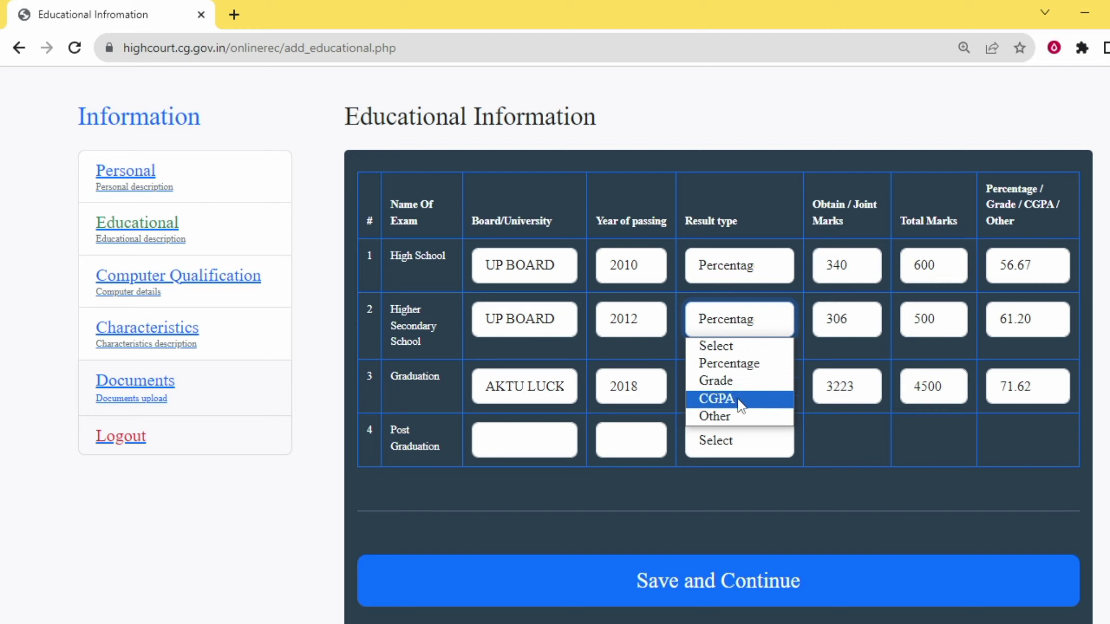
pyautogui.click(741, 367)
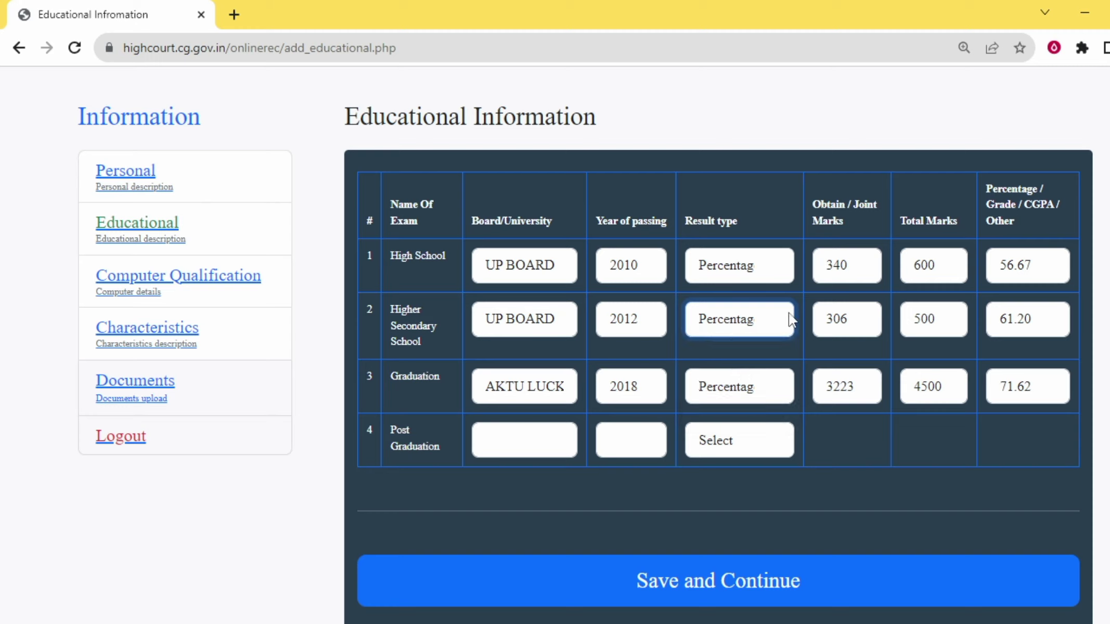
pyautogui.doubleClick(831, 325)
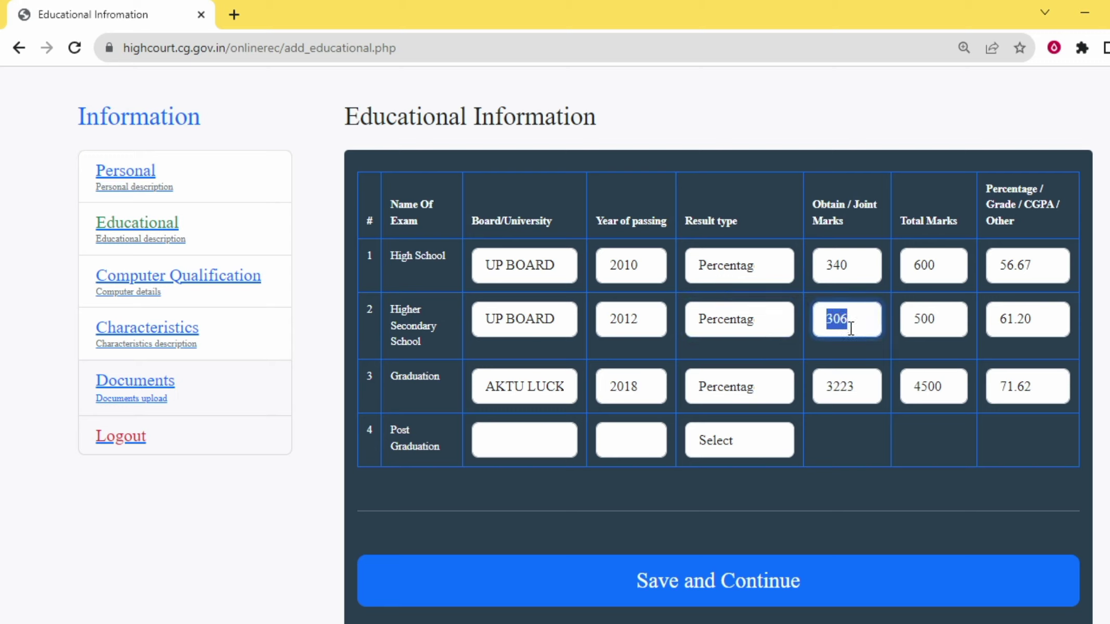
pyautogui.doubleClick(916, 318)
pyautogui.click(951, 322)
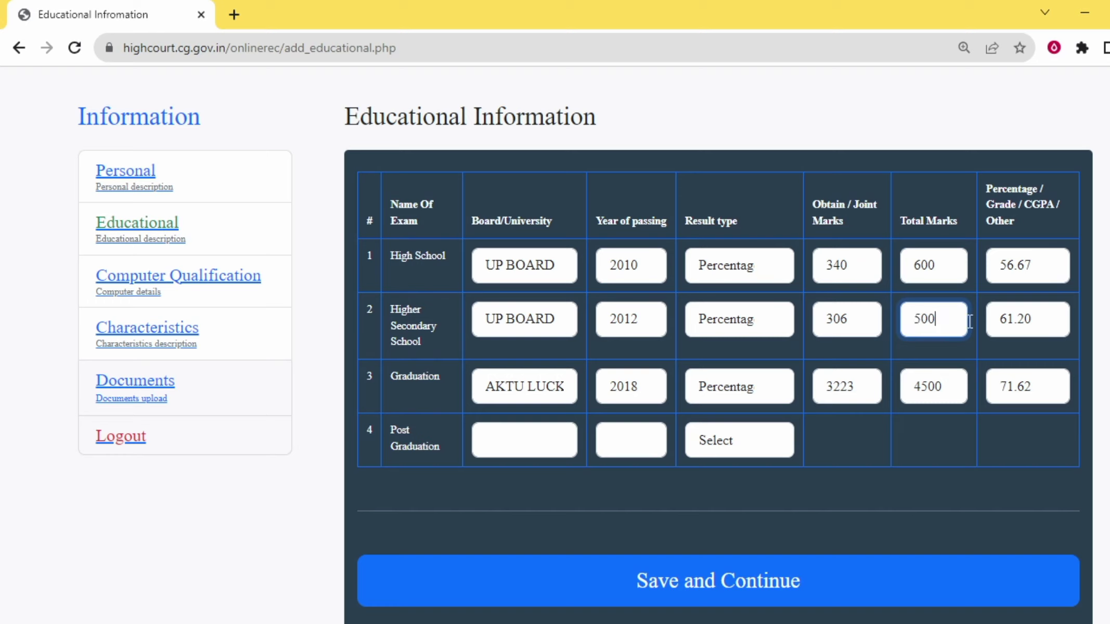
pyautogui.doubleClick(997, 319)
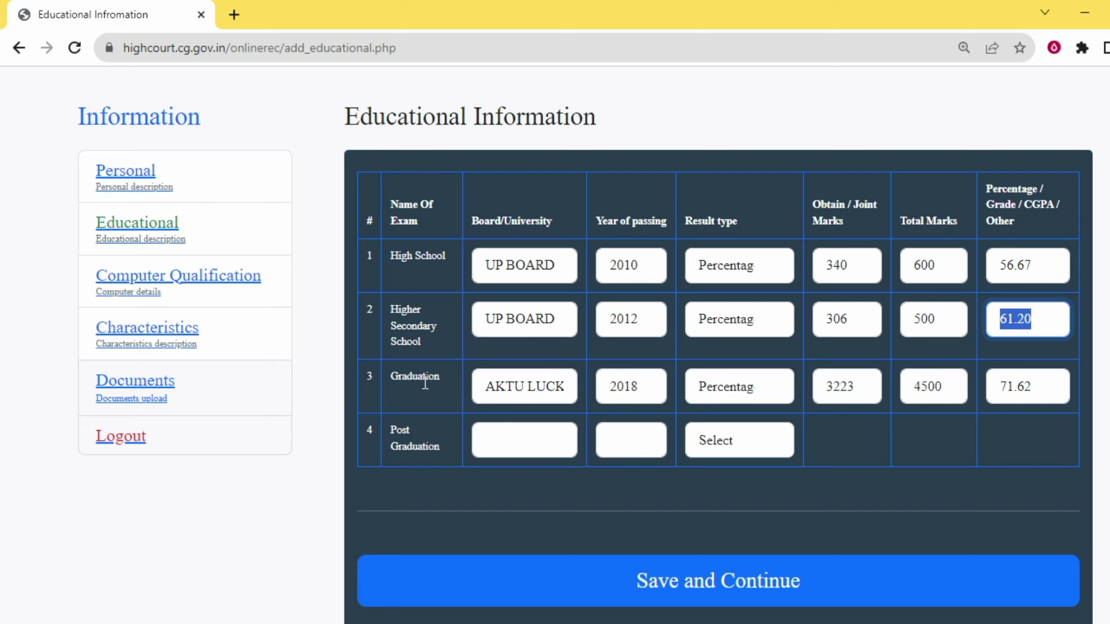
pyautogui.moveTo(489, 387); pyautogui.dragTo(654, 393)
pyautogui.click(611, 412)
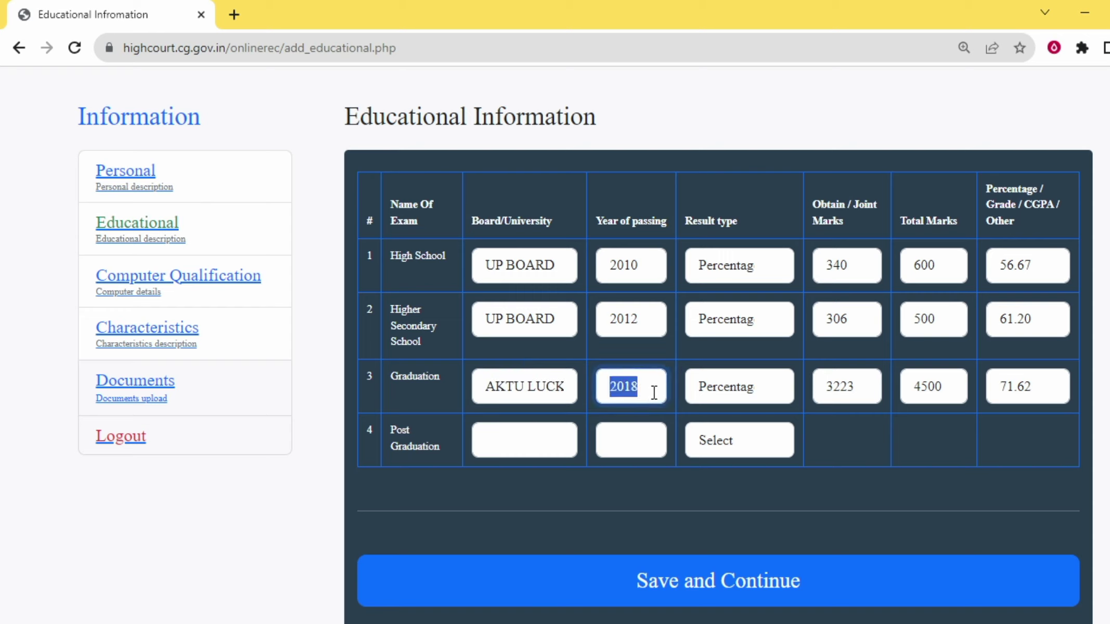
pyautogui.click(707, 397)
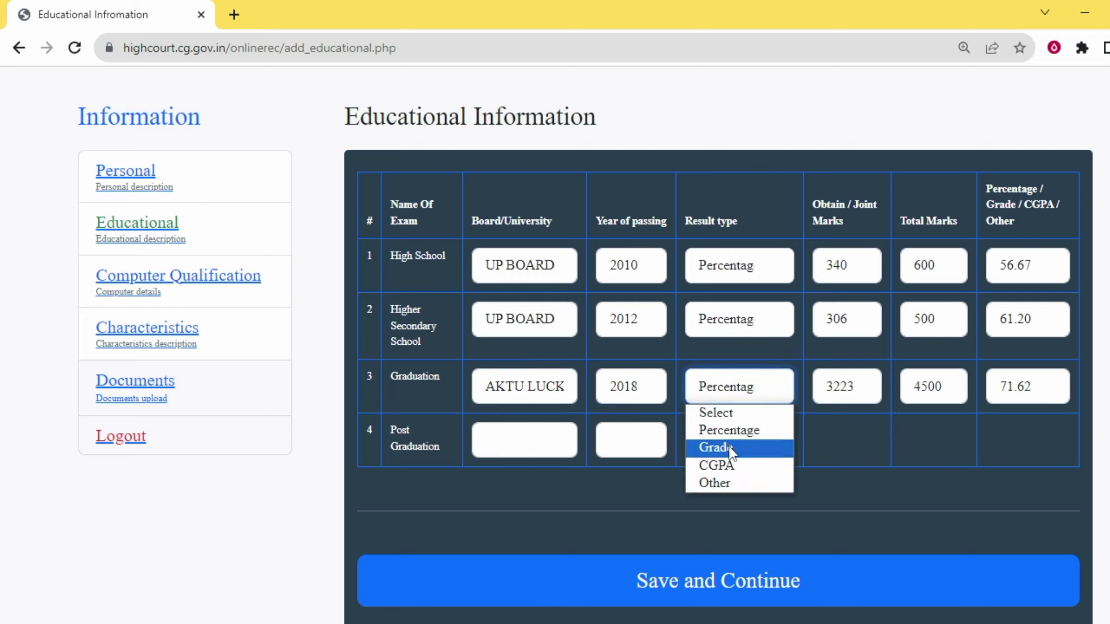
pyautogui.click(732, 434)
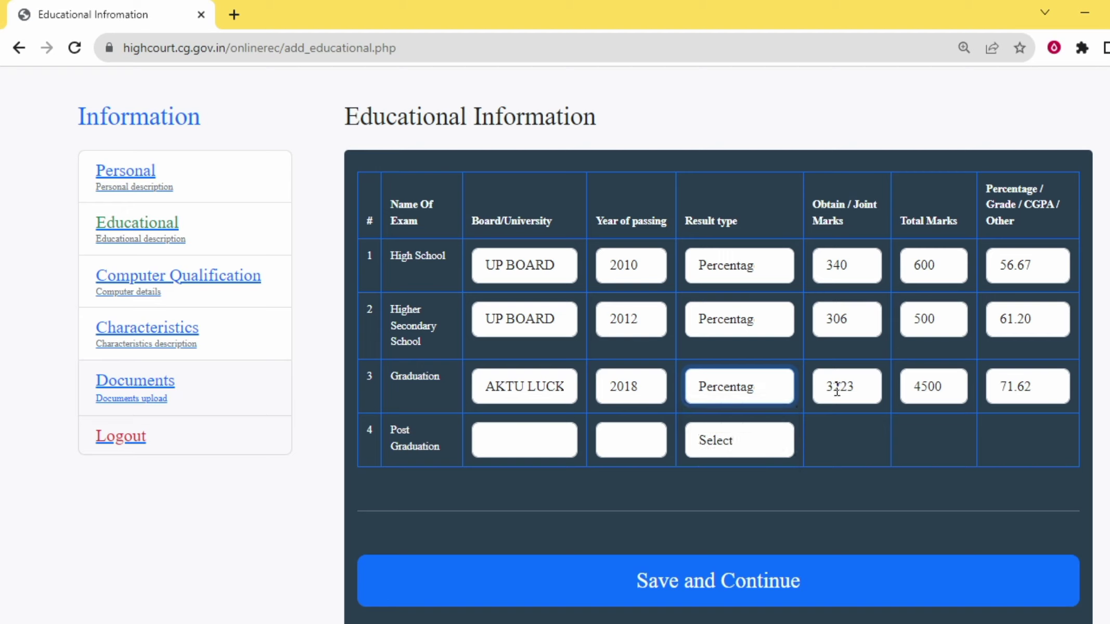
pyautogui.moveTo(826, 387); pyautogui.dragTo(1045, 388)
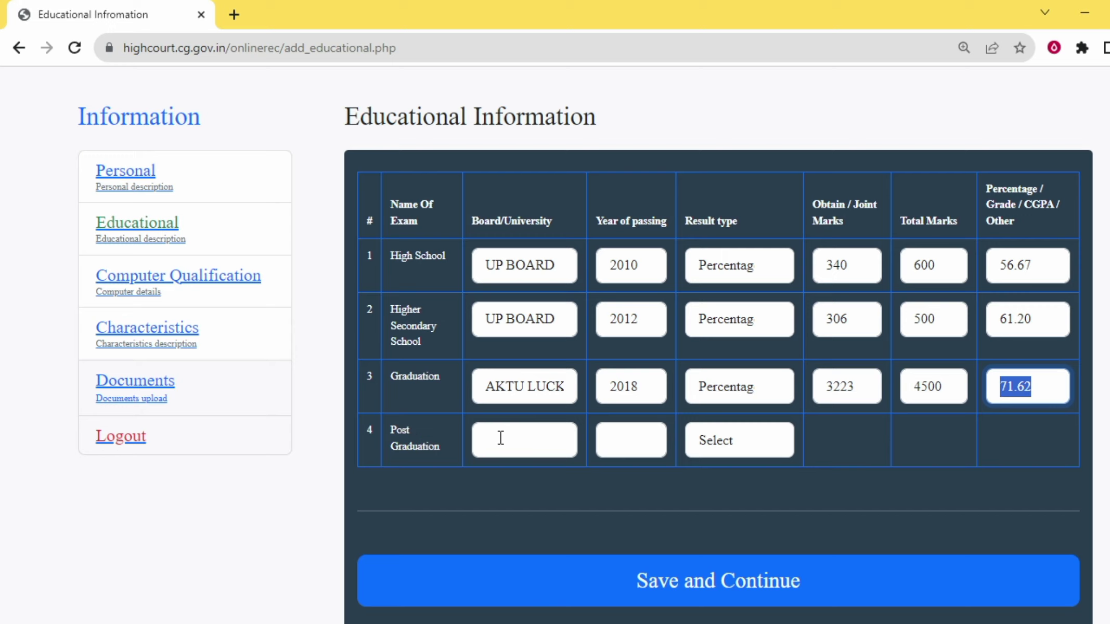
pyautogui.click(717, 441)
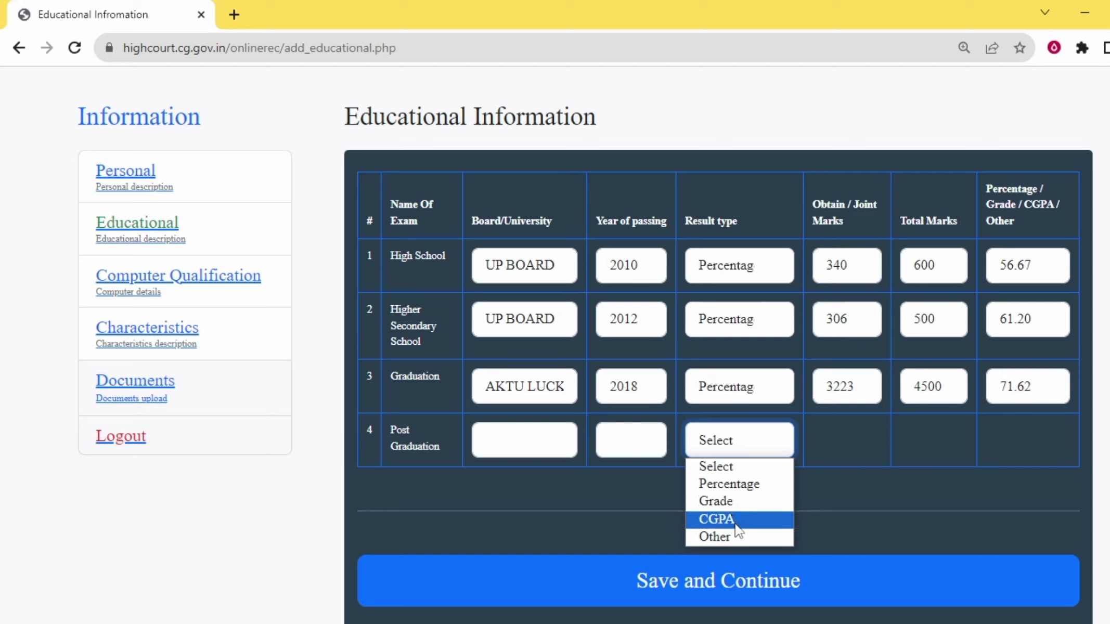
pyautogui.click(744, 469)
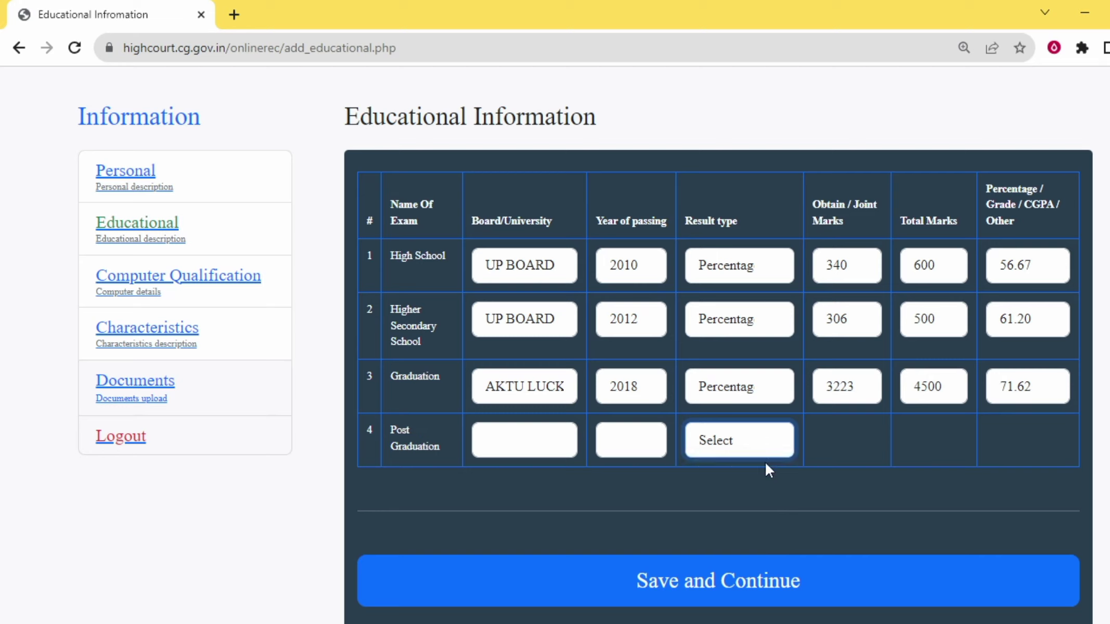
pyautogui.click(866, 460)
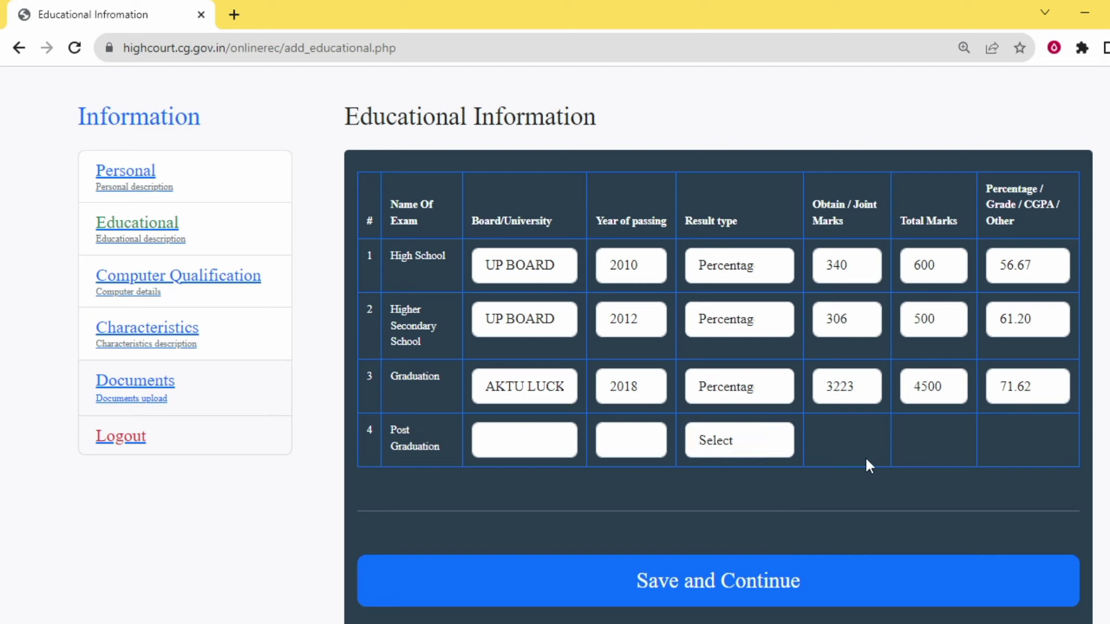
# - Save the education table and answer Yes to the computer course question
pyautogui.click(689, 577)
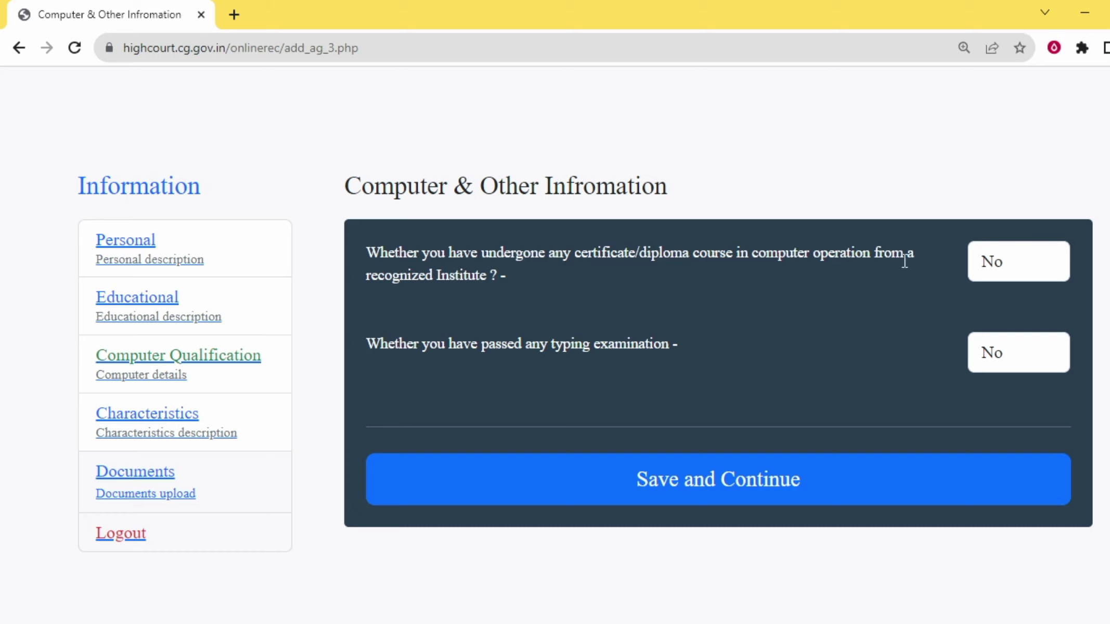
pyautogui.click(1016, 257)
pyautogui.click(1012, 312)
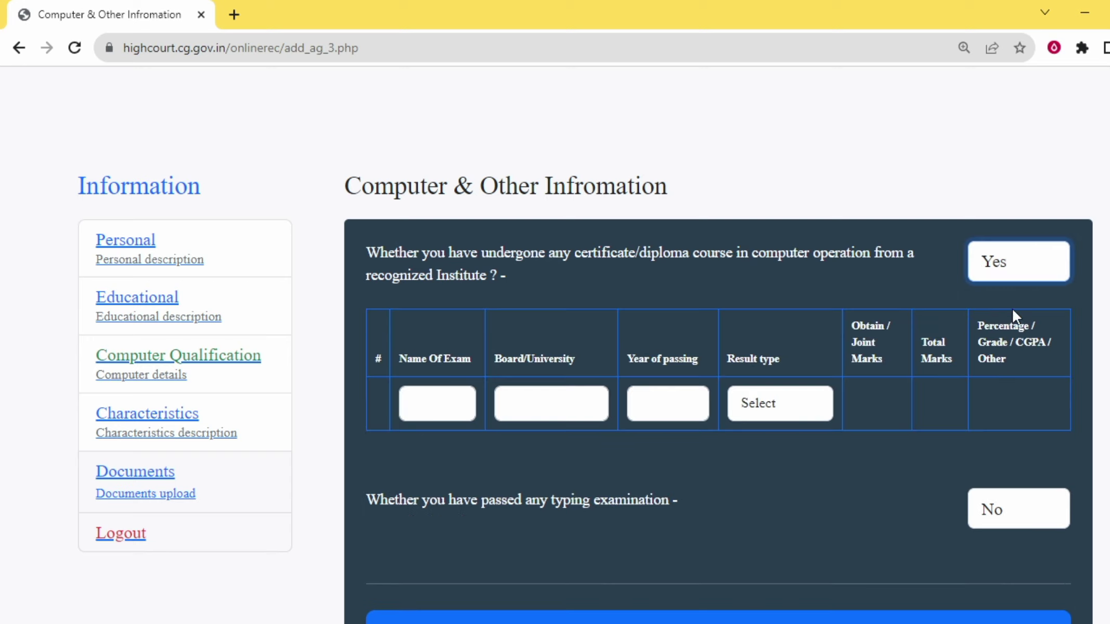
# - Go through the computer course row's fields, choosing Percentage as the result type
pyautogui.click(446, 406)
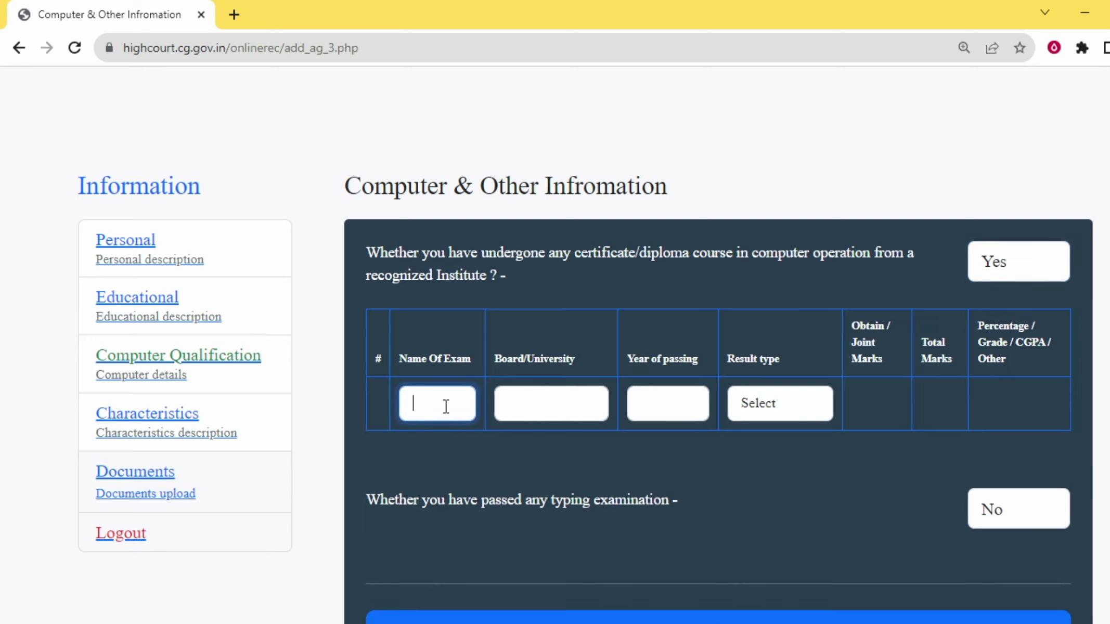
pyautogui.click(533, 409)
pyautogui.click(643, 409)
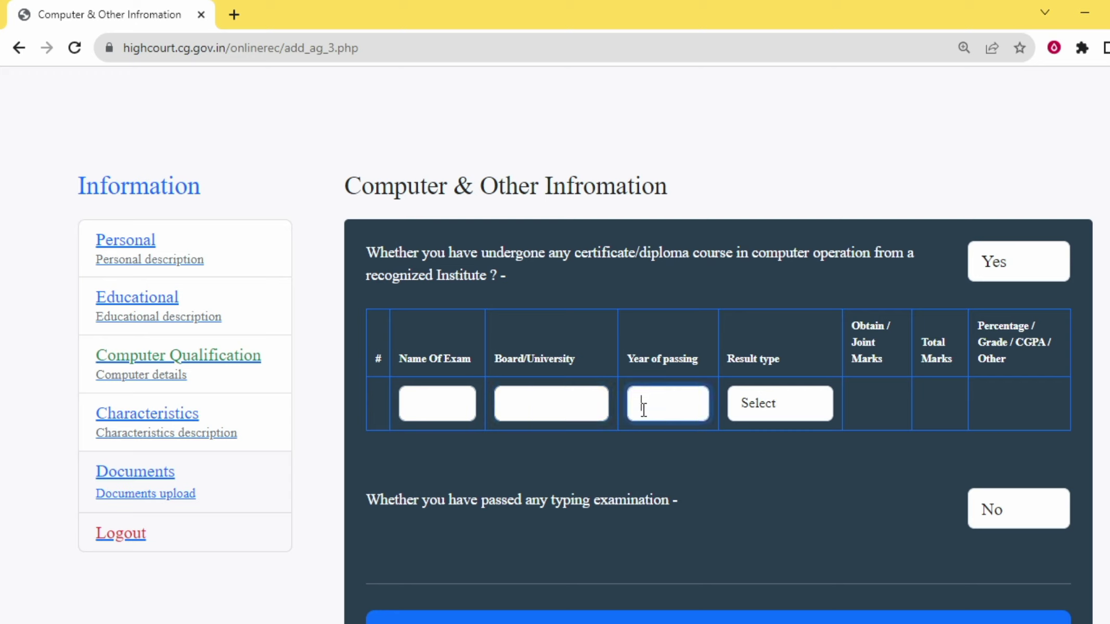
pyautogui.click(792, 409)
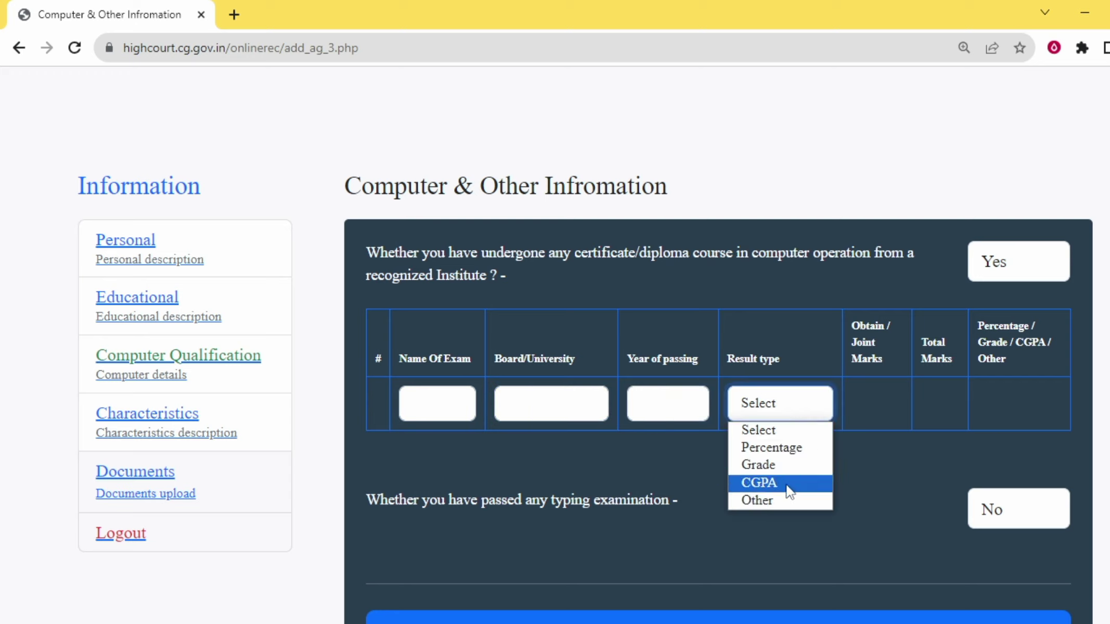
pyautogui.click(793, 446)
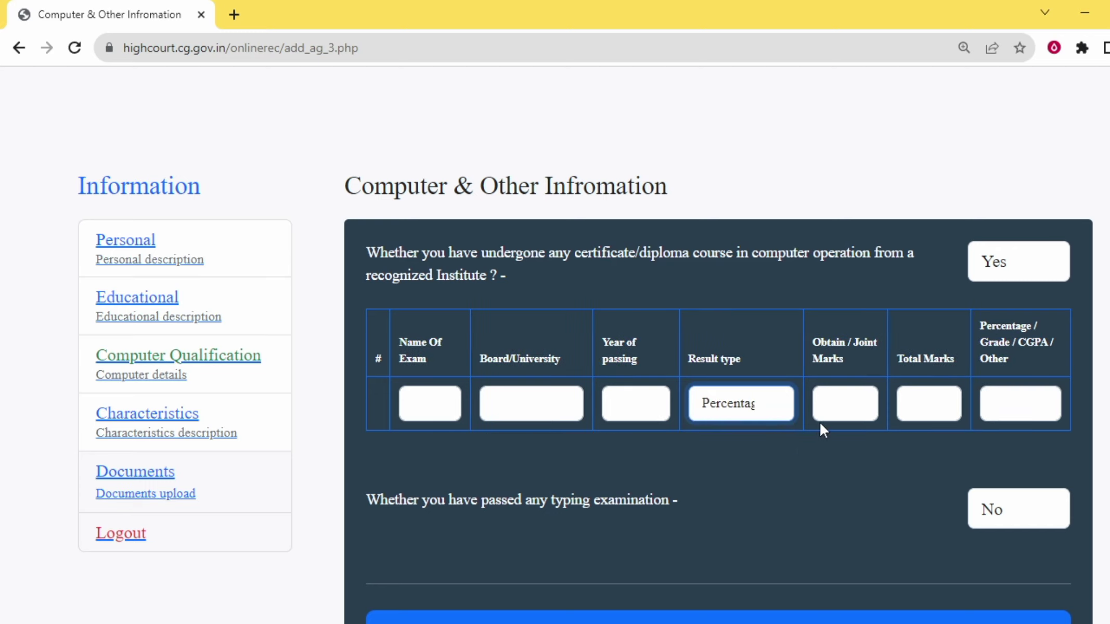
pyautogui.click(833, 403)
pyautogui.click(906, 403)
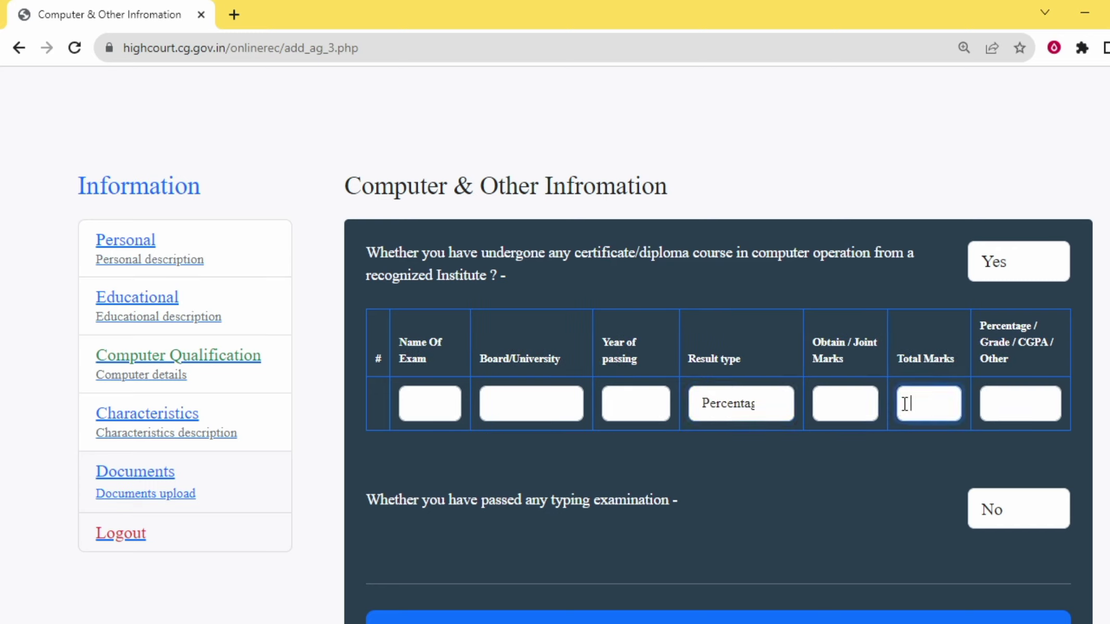
pyautogui.click(997, 404)
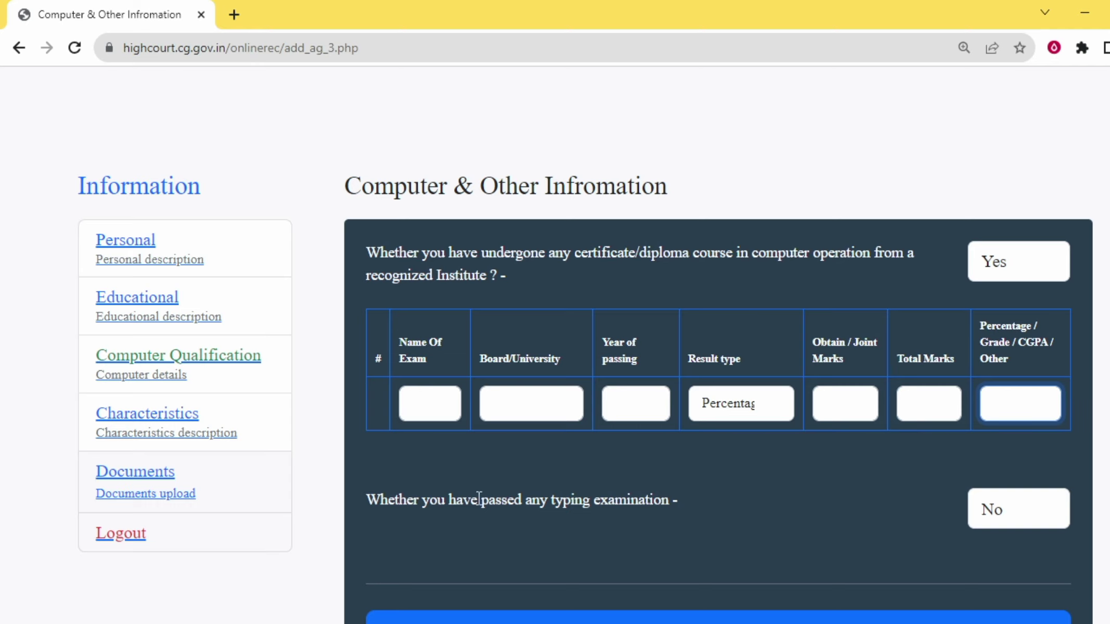
pyautogui.moveTo(479, 499); pyautogui.dragTo(619, 507)
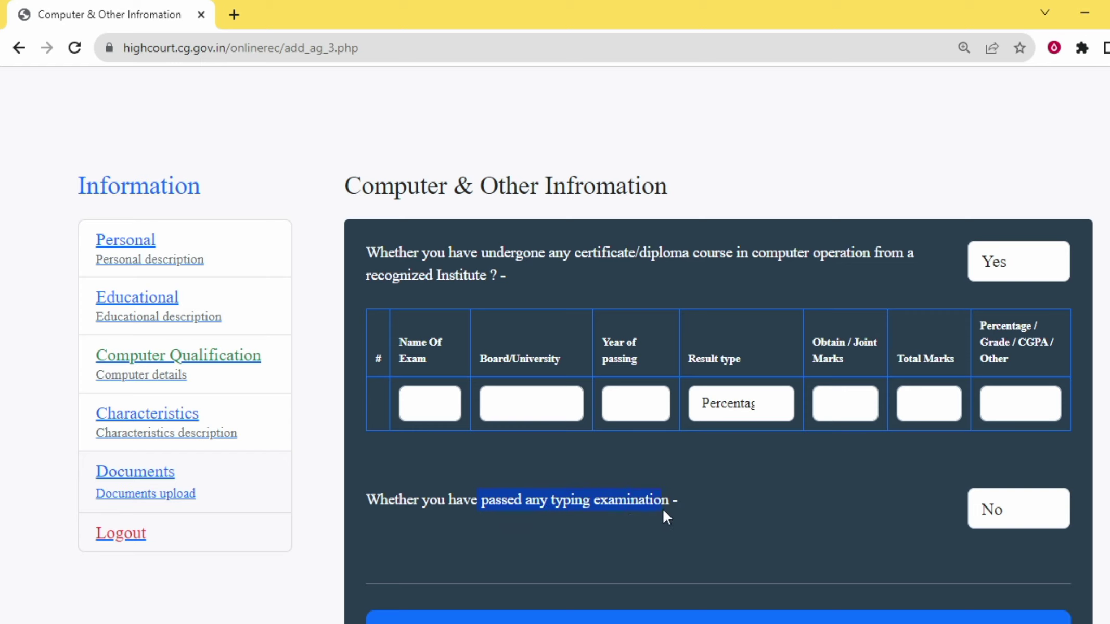
pyautogui.click(1028, 507)
# - Answer Yes to the typing exam and record English Typing at 25 WPM, reaching its Board and Year fields
pyautogui.click(1025, 559)
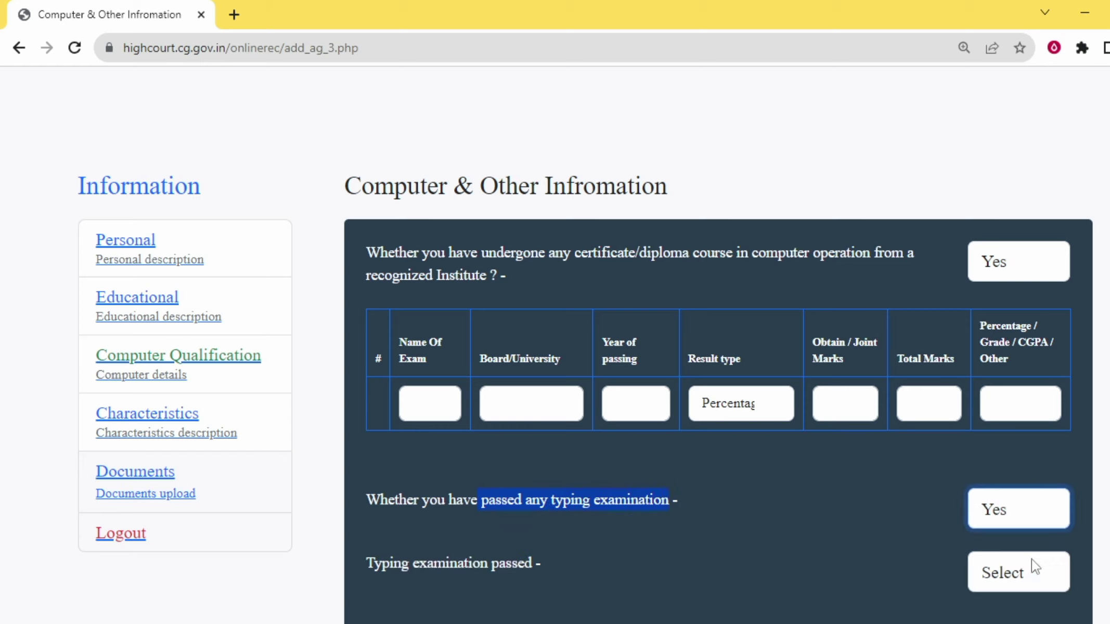
pyautogui.scroll(-5, 759, 561)
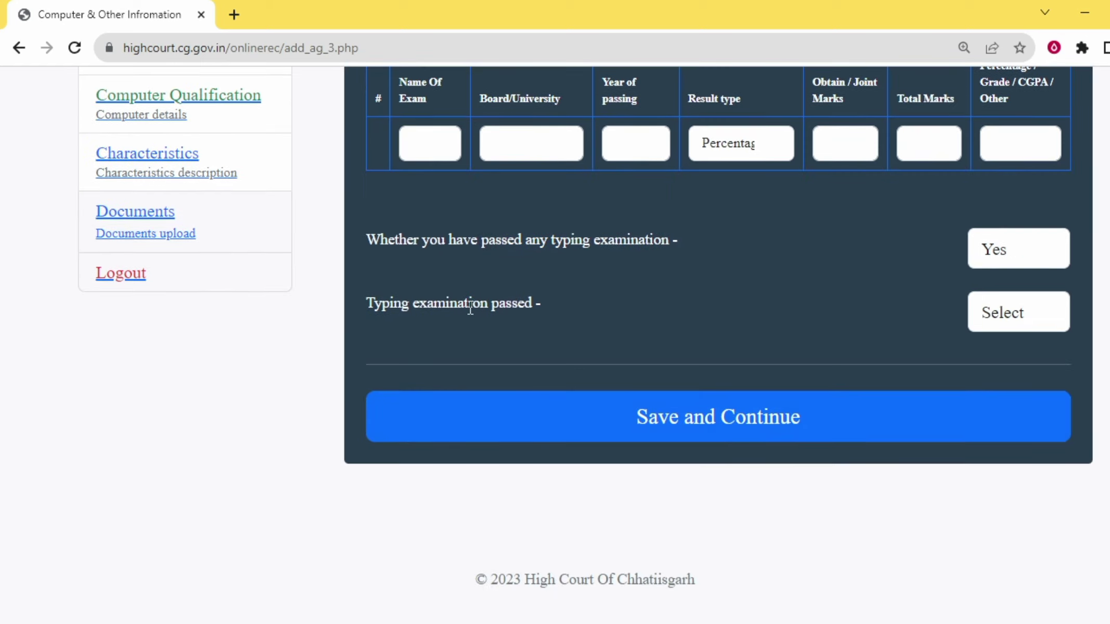
pyautogui.click(1005, 312)
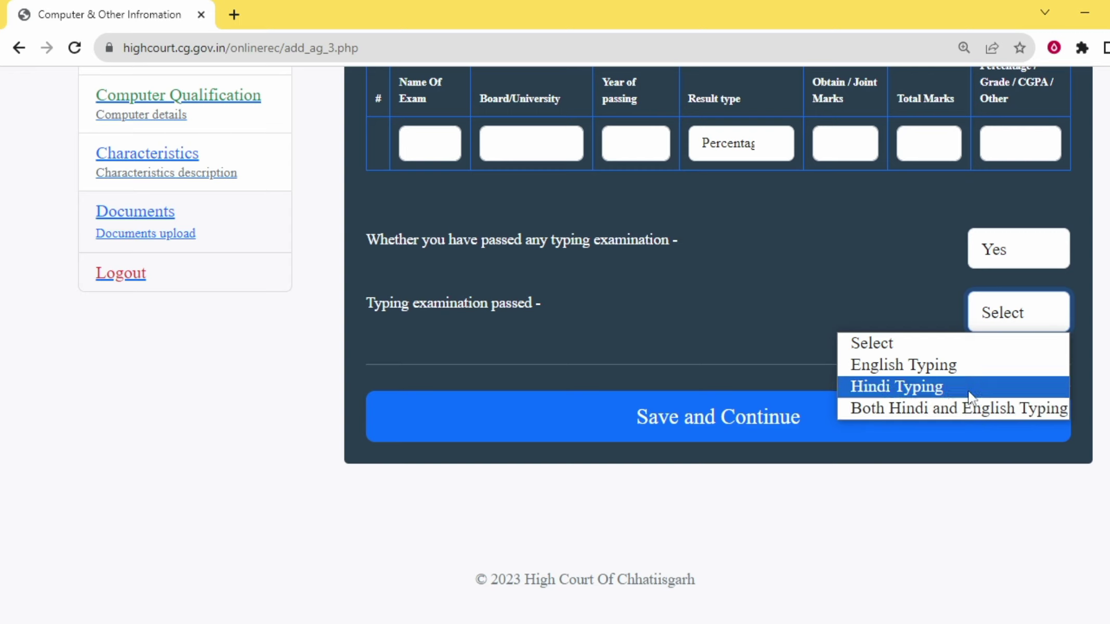
pyautogui.click(944, 368)
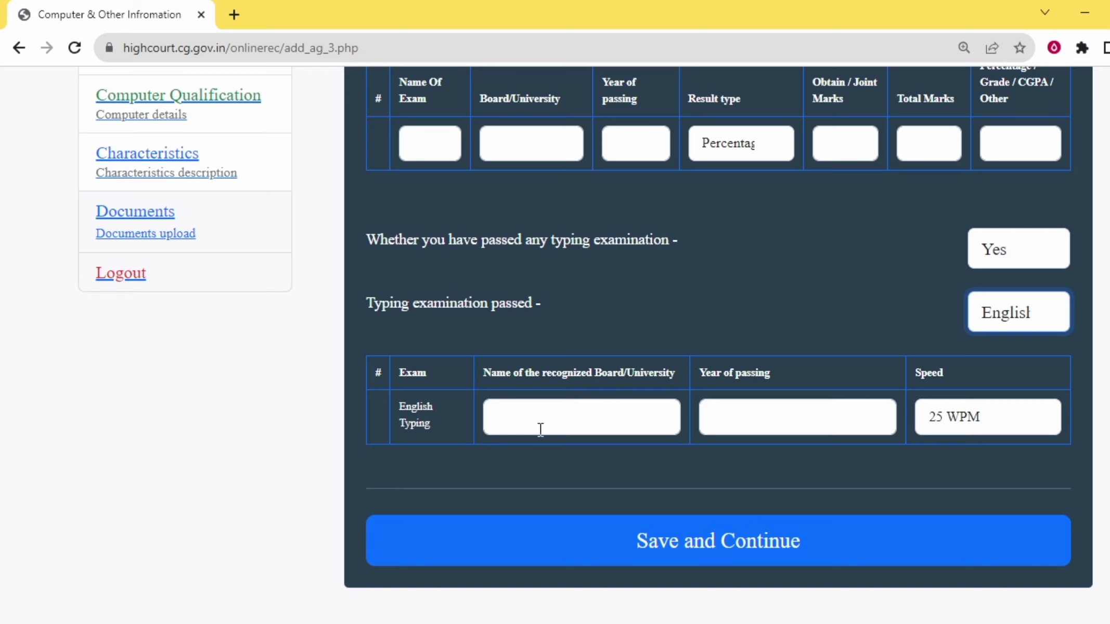
pyautogui.click(963, 426)
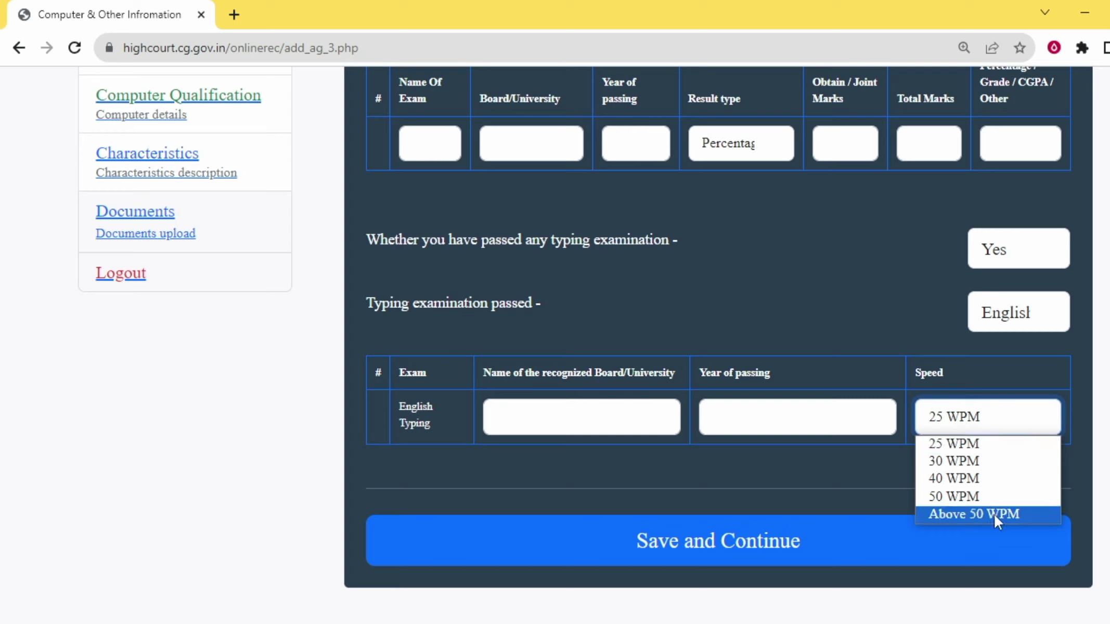
pyautogui.click(555, 414)
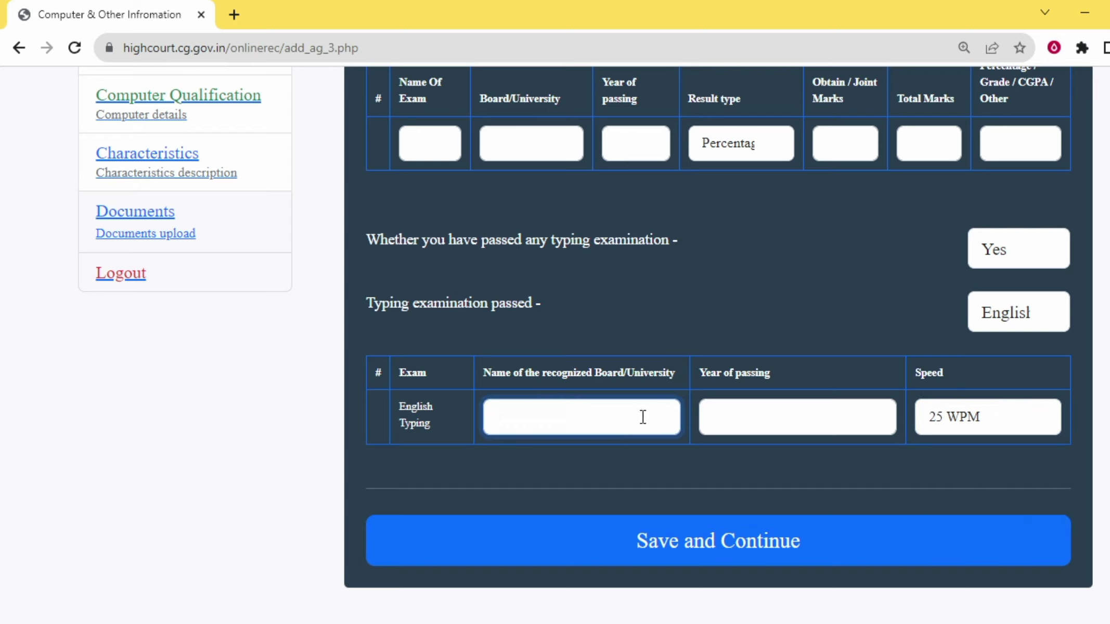
pyautogui.click(735, 411)
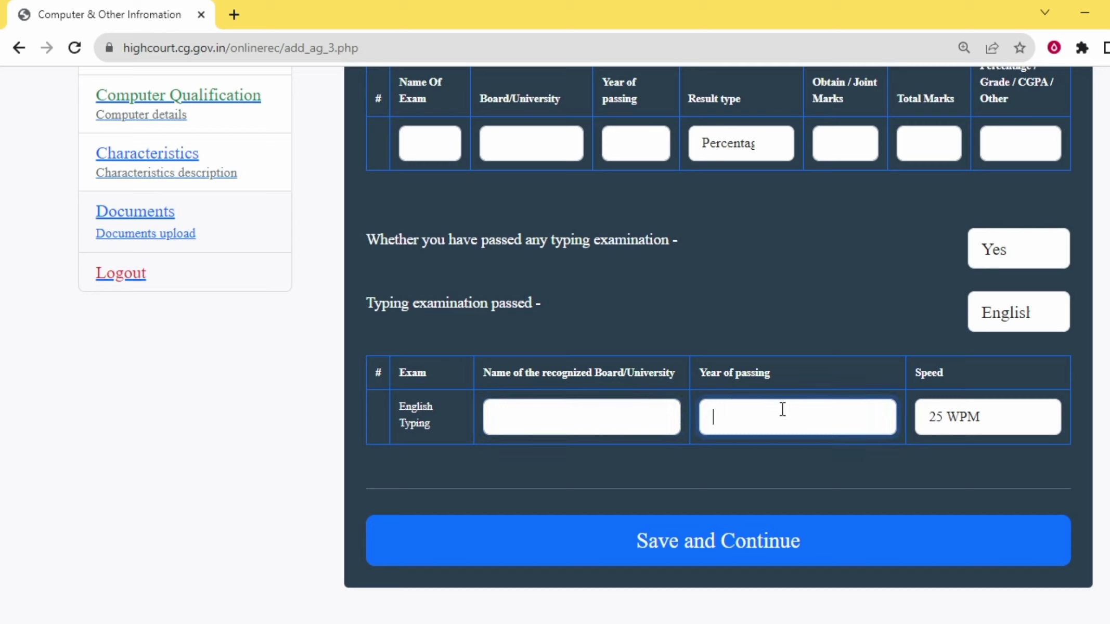